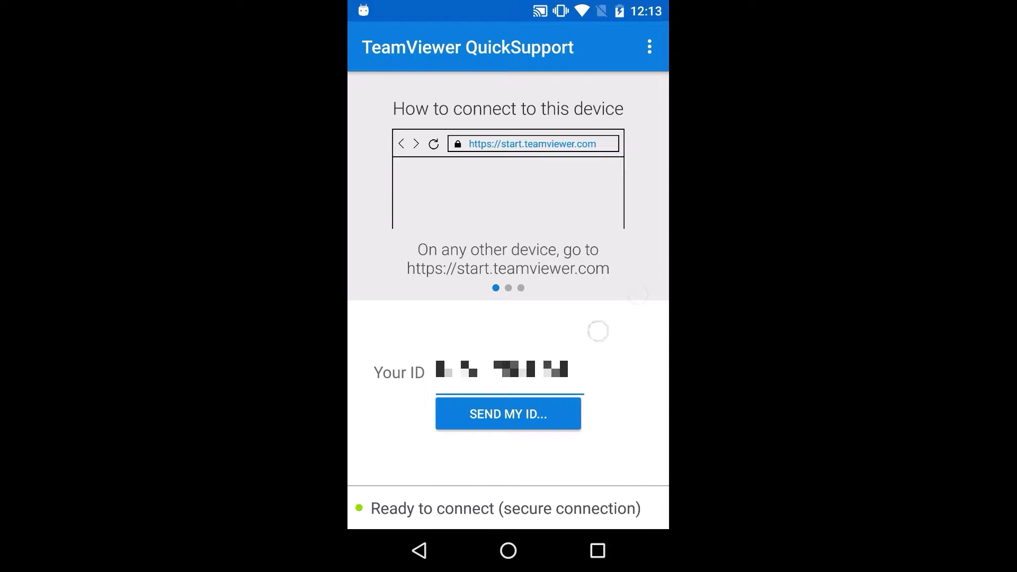
Leave QuickSupport for TeamViewer's Control Remote Device screen on the phone
left_click(419, 551)
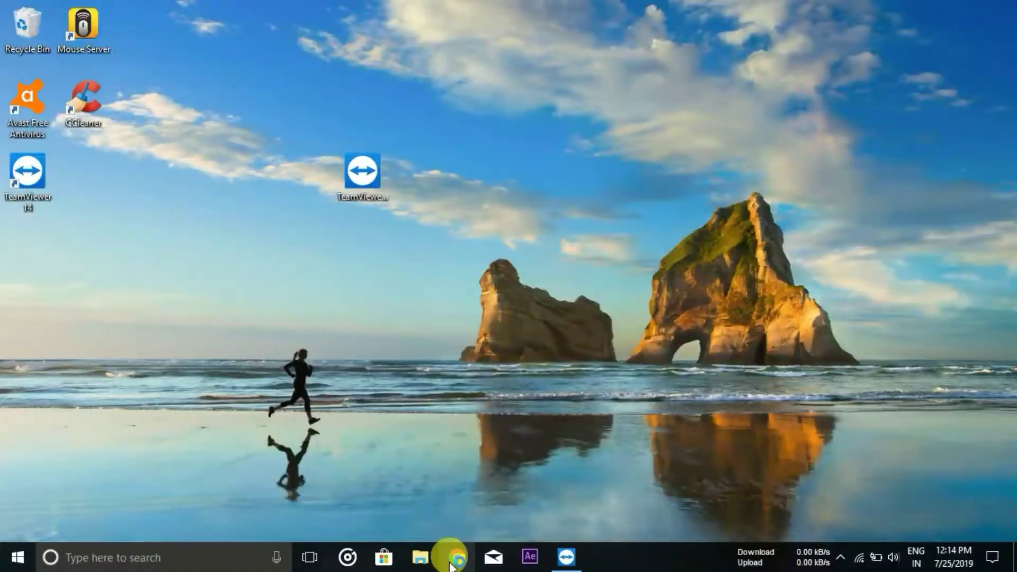
Open Chrome on the PC, then close the empty browser window
left_click(451, 563)
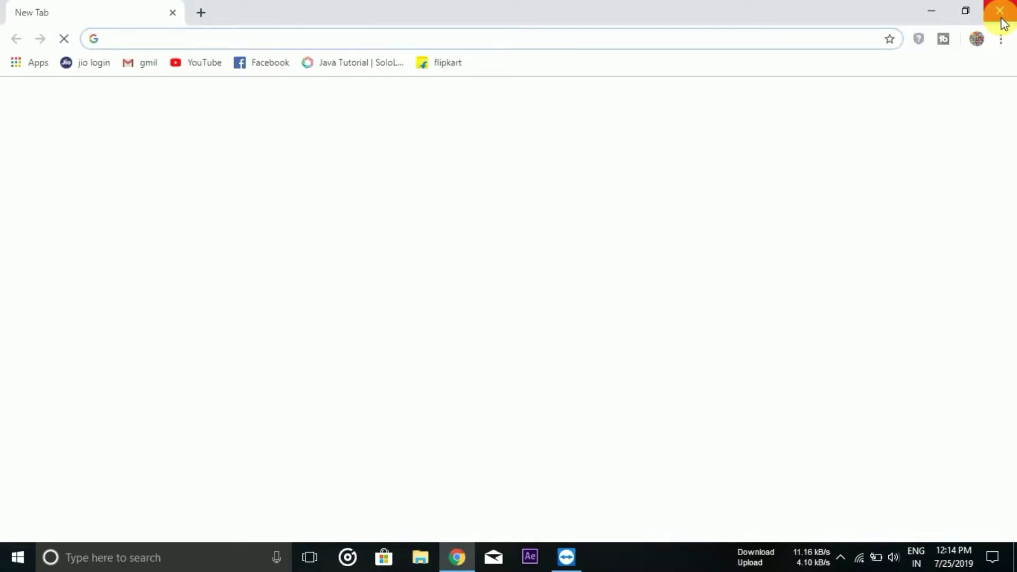
left_click(1001, 16)
left_click(371, 171)
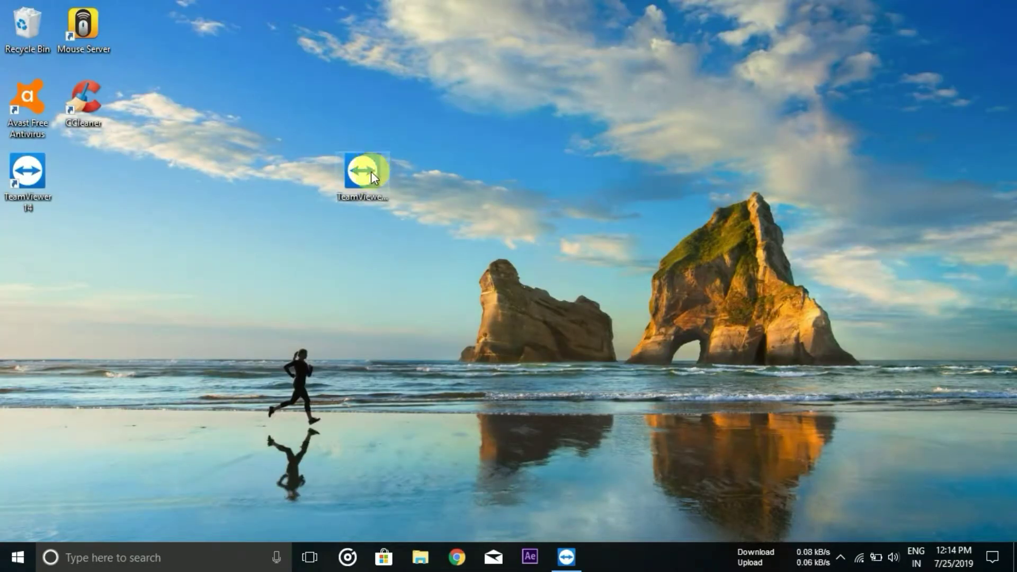
left_click(371, 171)
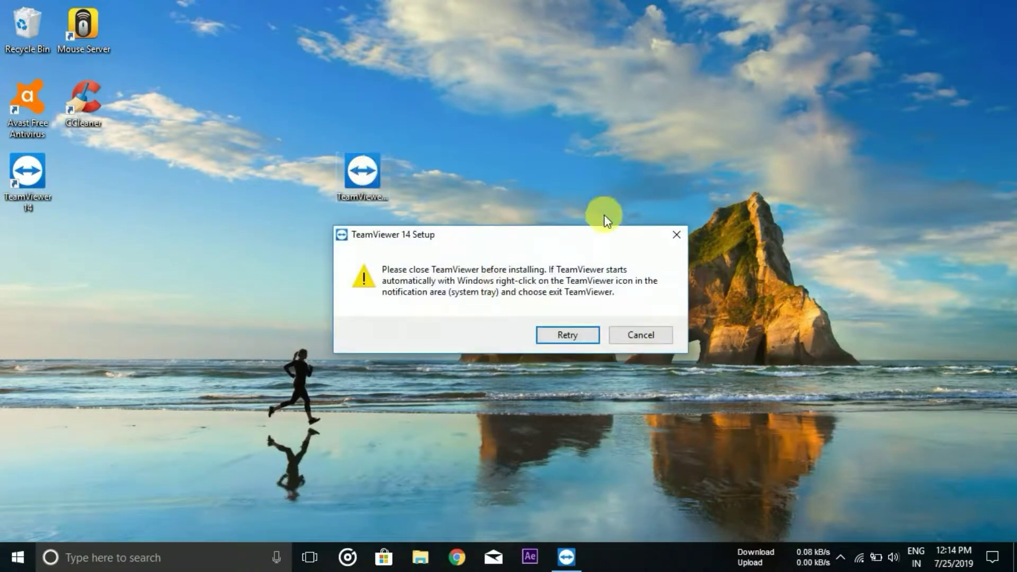
left_click(675, 234)
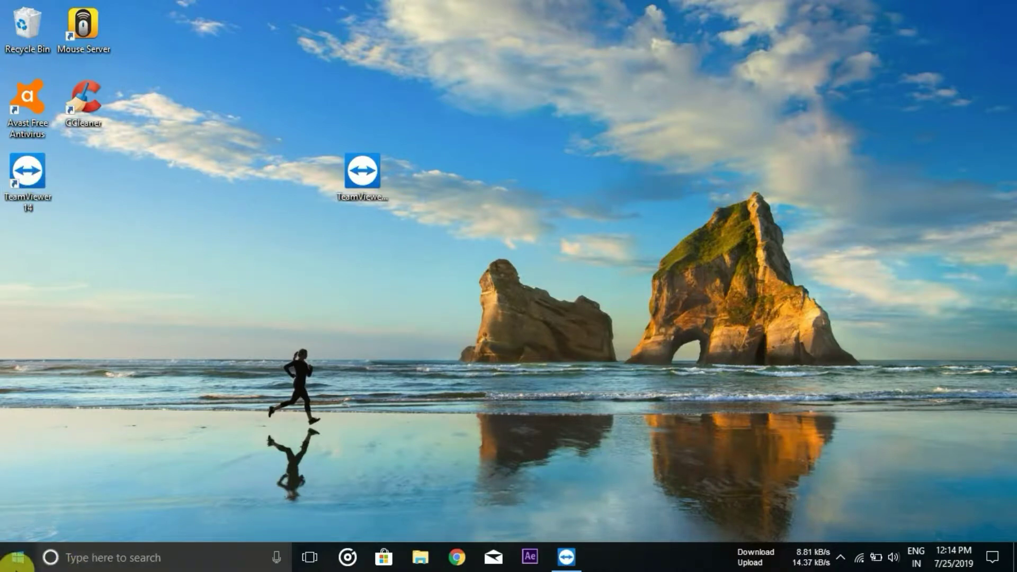
left_click(17, 559)
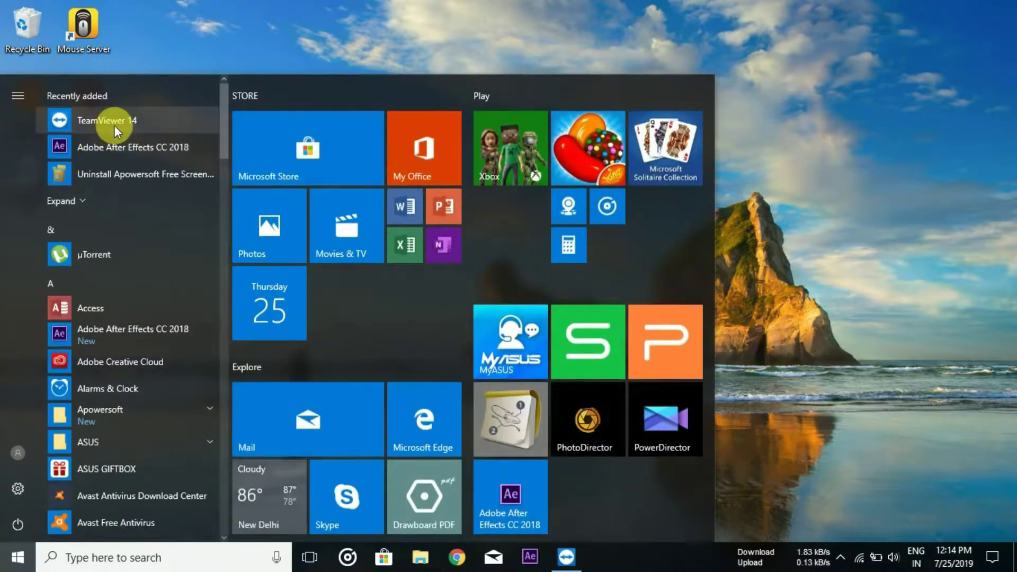
Bring up TeamViewer 14's Start-menu options, dismiss them, and close the TeamViewer window
right_click(115, 129)
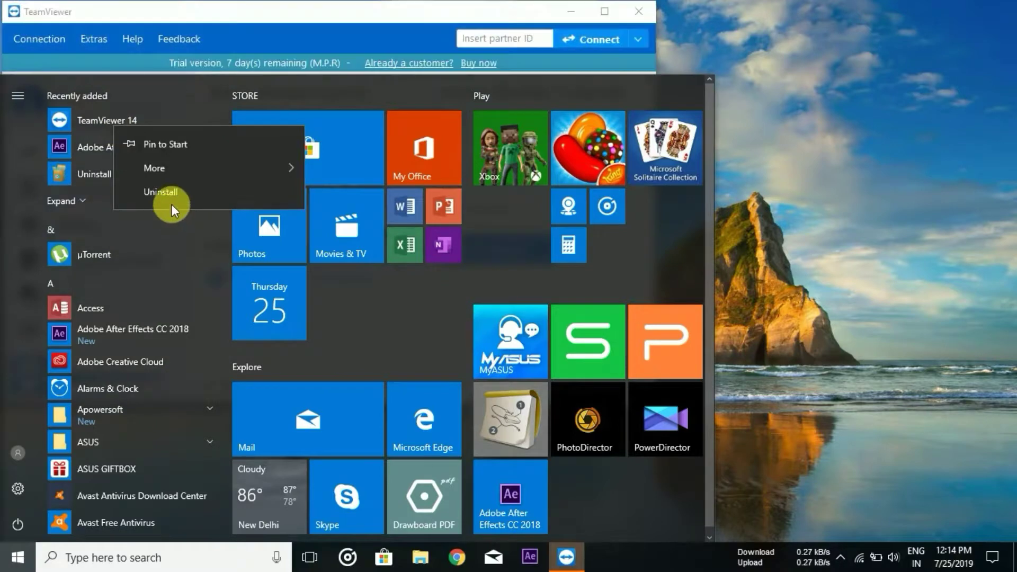
left_click(173, 200)
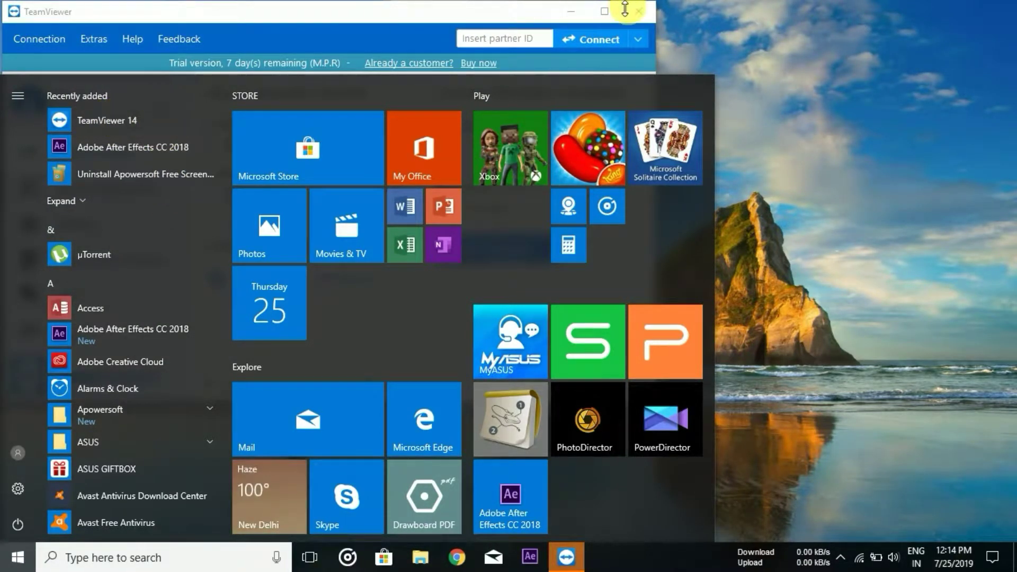
left_click(642, 7)
left_click(642, 8)
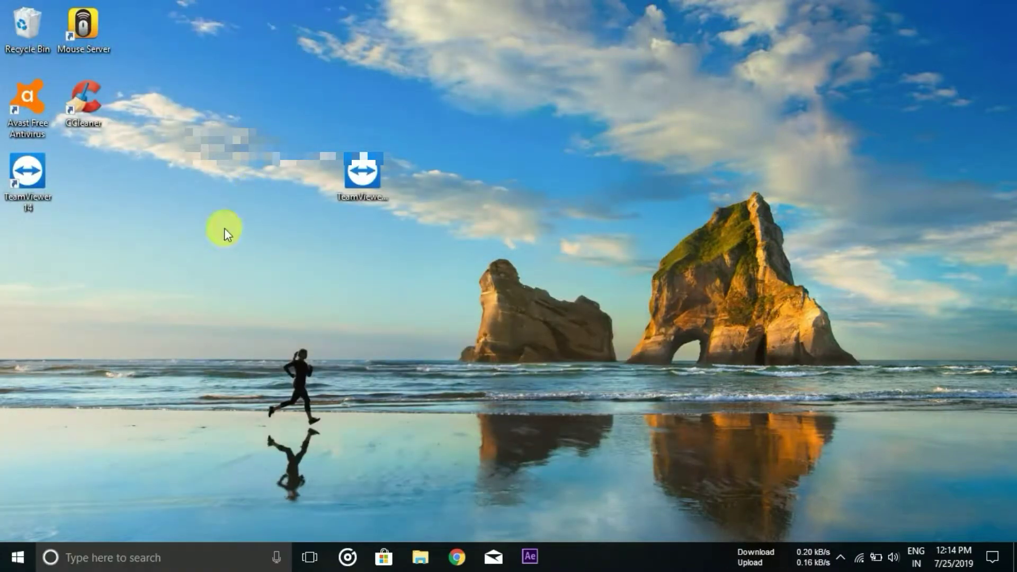
Launch TeamViewer 14 from Start's Recently added list, then close its window again
left_click(18, 557)
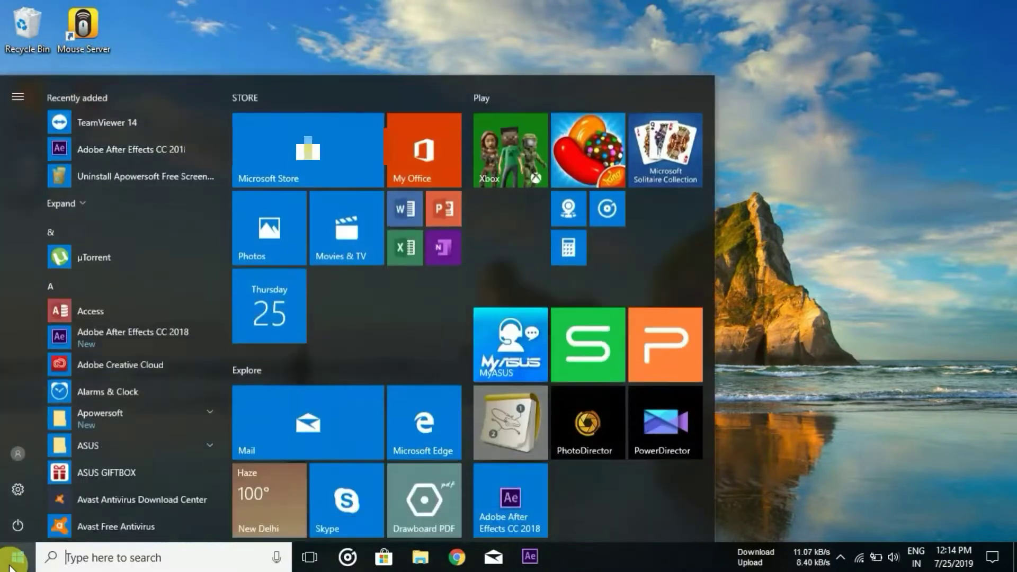
left_click(133, 131)
right_click(132, 130)
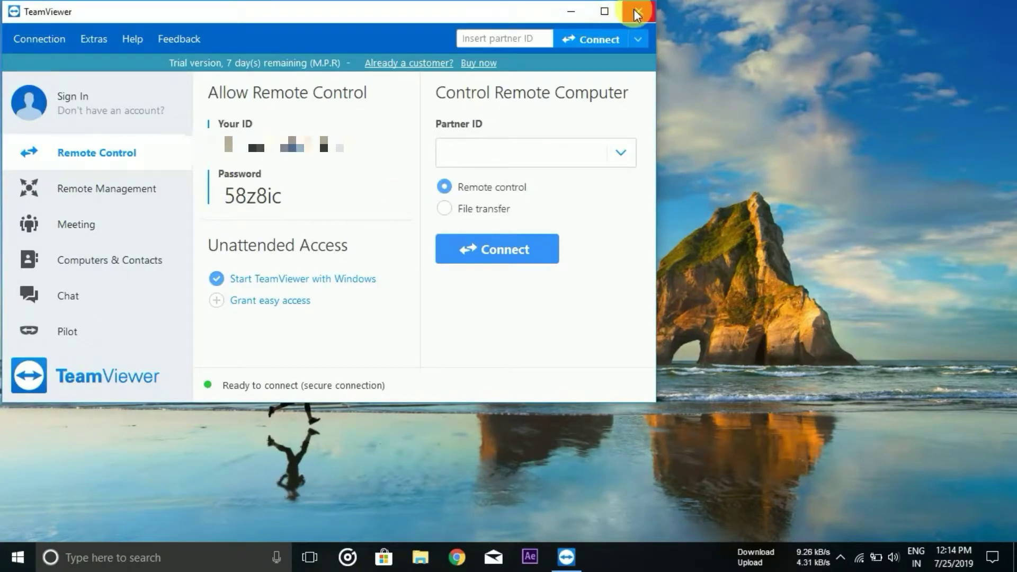
left_click(638, 11)
Choose Uninstall for TeamViewer 14 from its Start-menu context menu
left_click(21, 551)
right_click(125, 128)
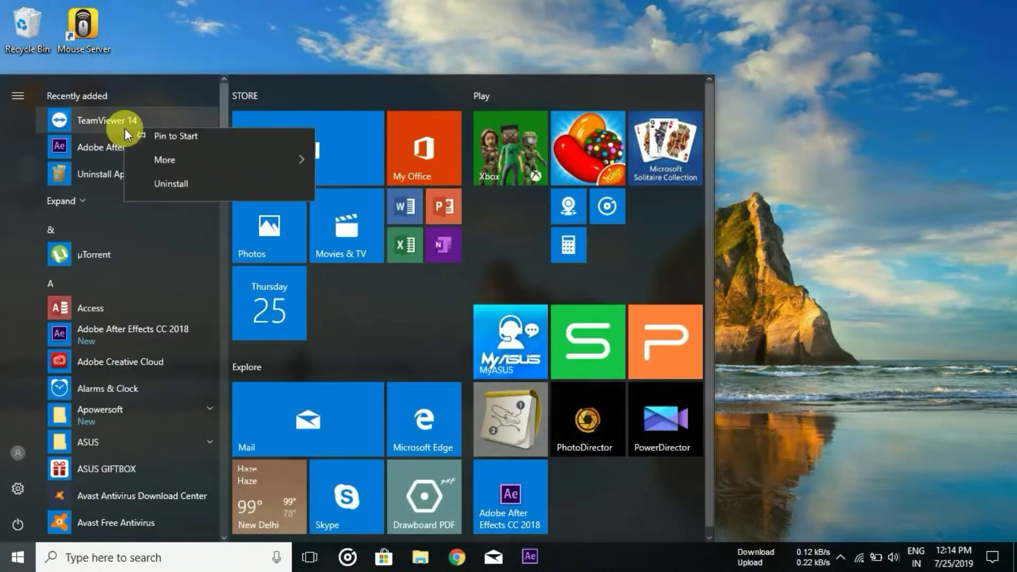
left_click(166, 187)
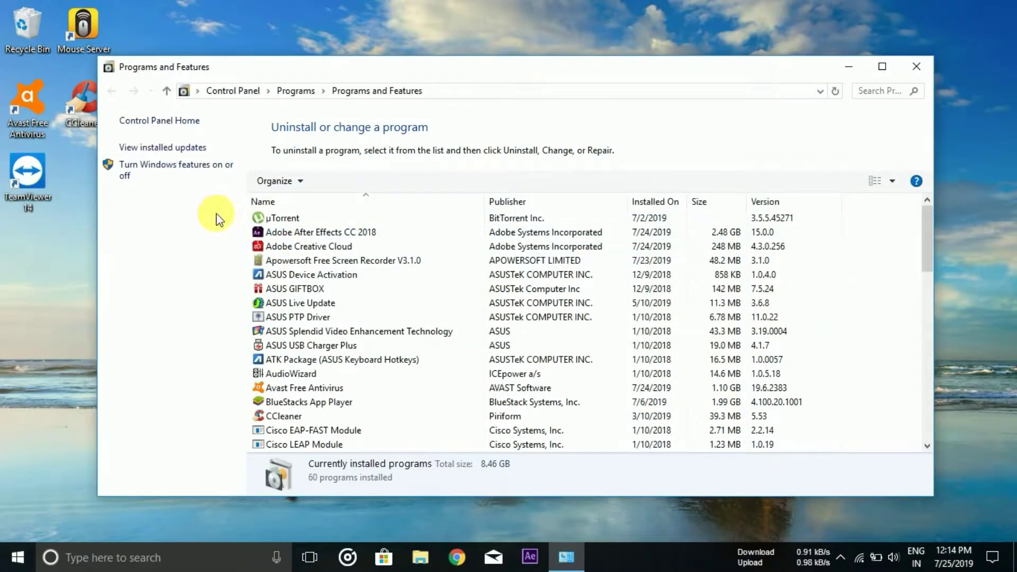
Select TeamViewer 14 in Programs and Features, uninstall it, and Retry the close-TeamViewer prompt
key("Down")
key("Down")
key("Down")
key("Down")
key("Down")
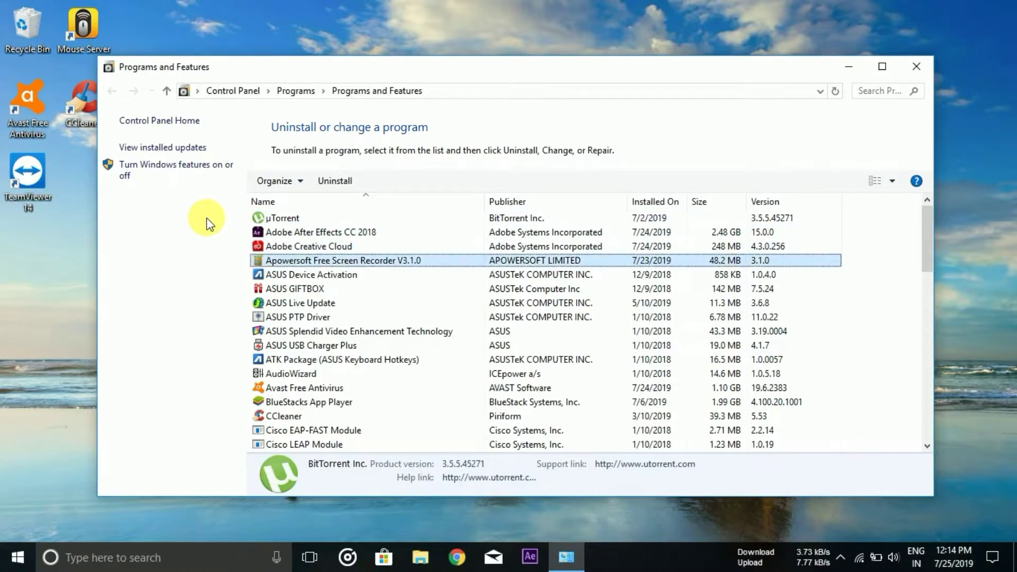
key("Down")
key("Down")
key("Down")
key("Down")
key("Down")
key("Down")
key("Down")
key("Down")
key("Down")
key("Down")
key("Down")
key("Down")
key("Down")
key("Down")
key("Down")
key("Down")
key("Down")
key("Down")
key("Down")
key("Down")
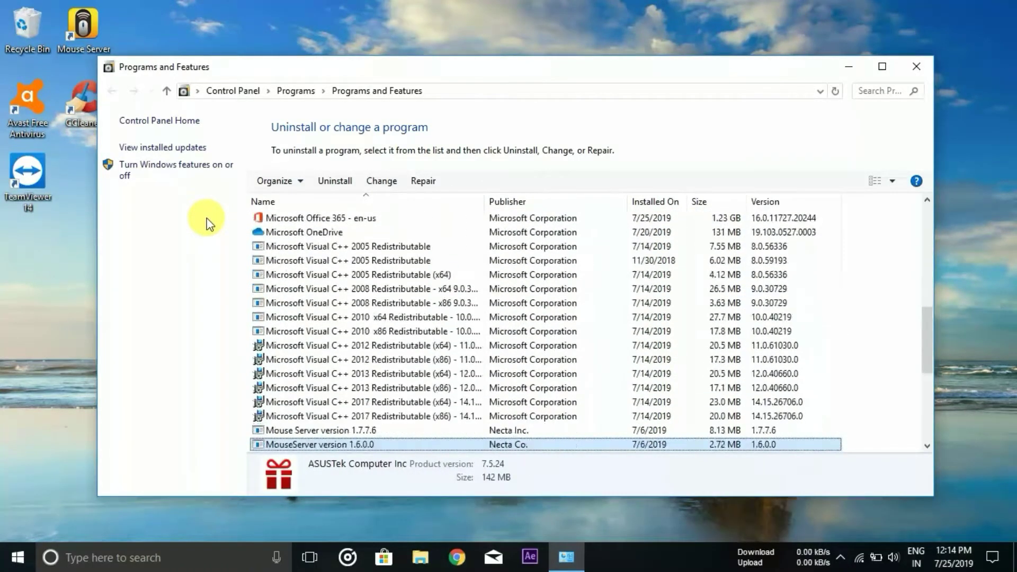
key("Down")
key("Down")
key("Down")
key("Up")
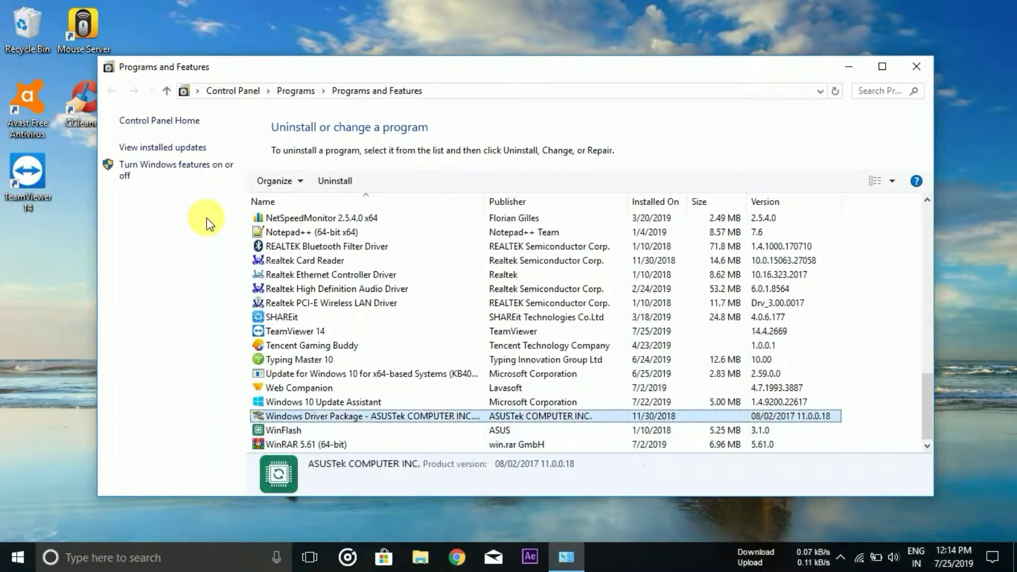
key("Up")
key("Up")
key("Up")
key("Up")
key("Up")
key("Up")
key("Up")
key("Up")
key("Down")
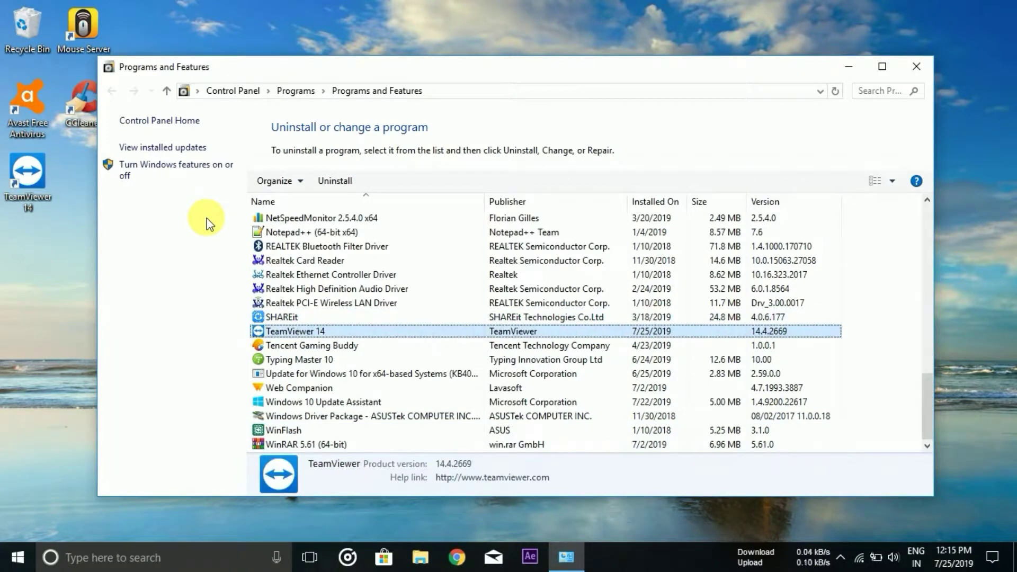
right_click(433, 337)
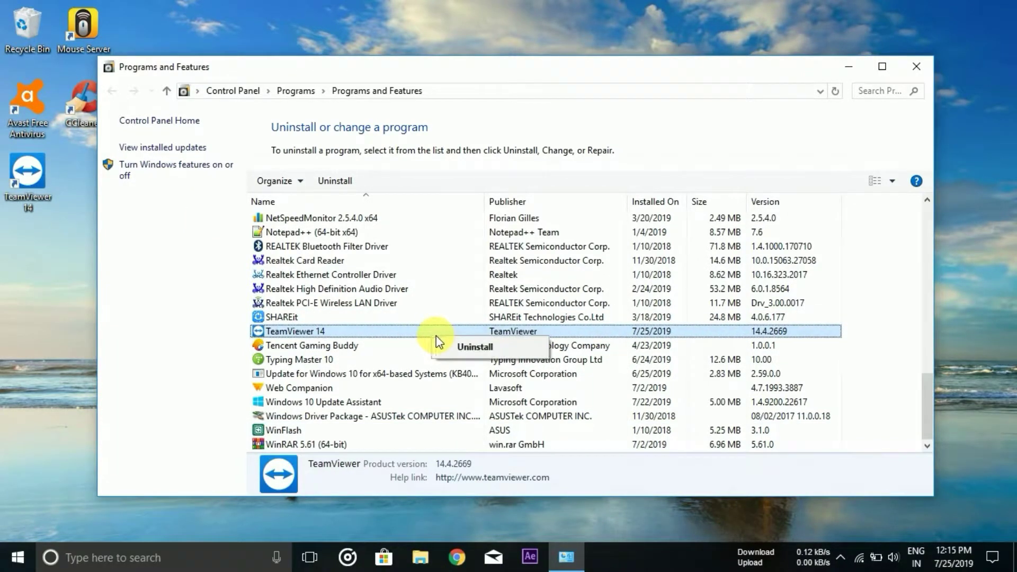
left_click(484, 350)
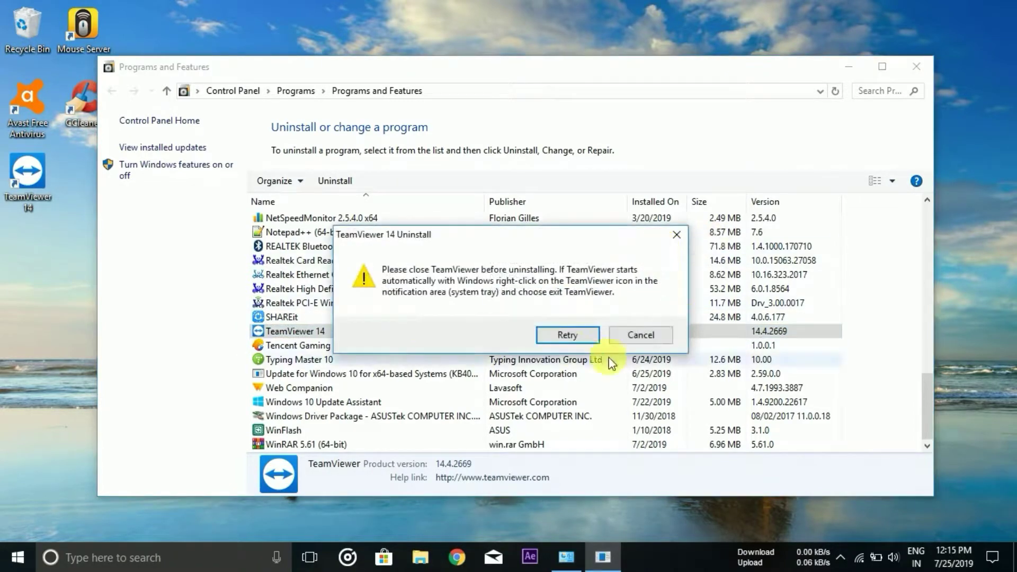
left_click(572, 338)
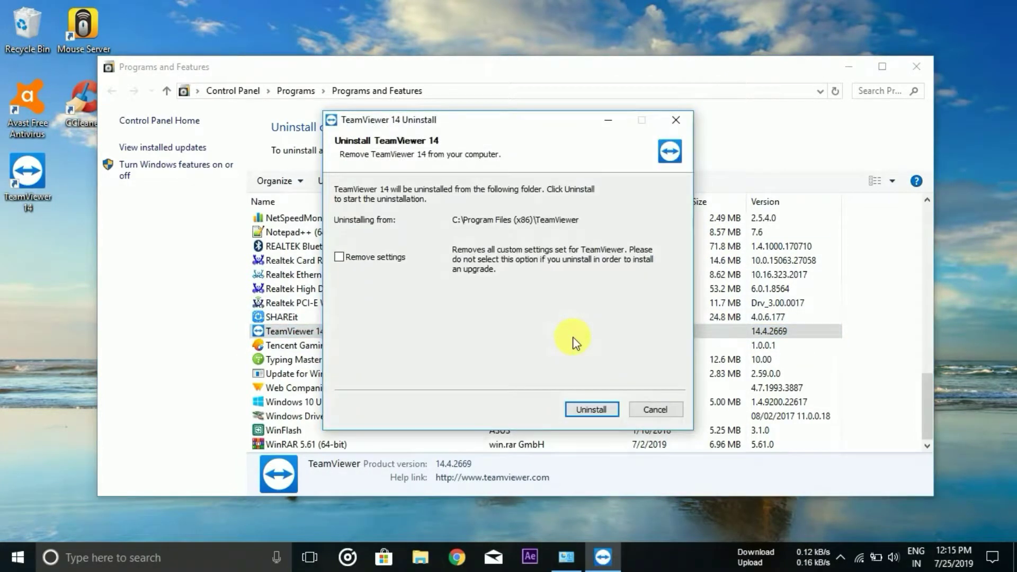
Uninstall TeamViewer 14 with Remove settings ticked, then close the wizard and the browser page
left_click(339, 256)
left_click(594, 412)
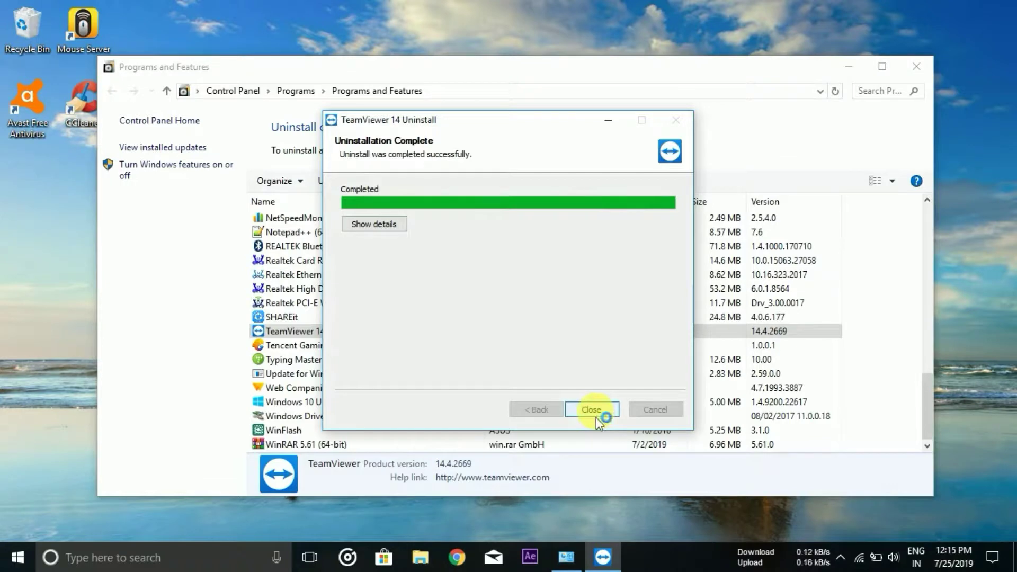
left_click(596, 414)
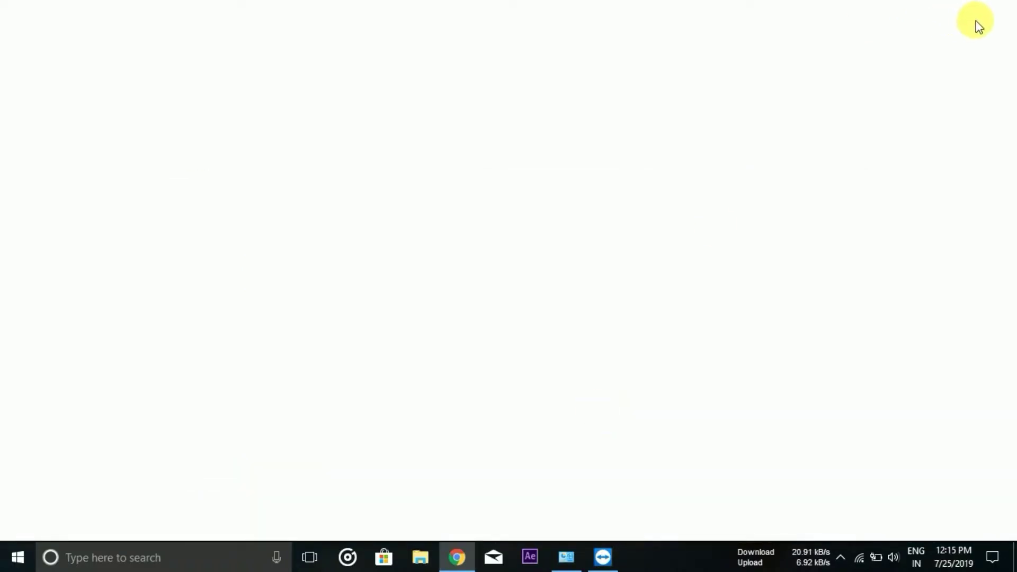
left_click(995, 16)
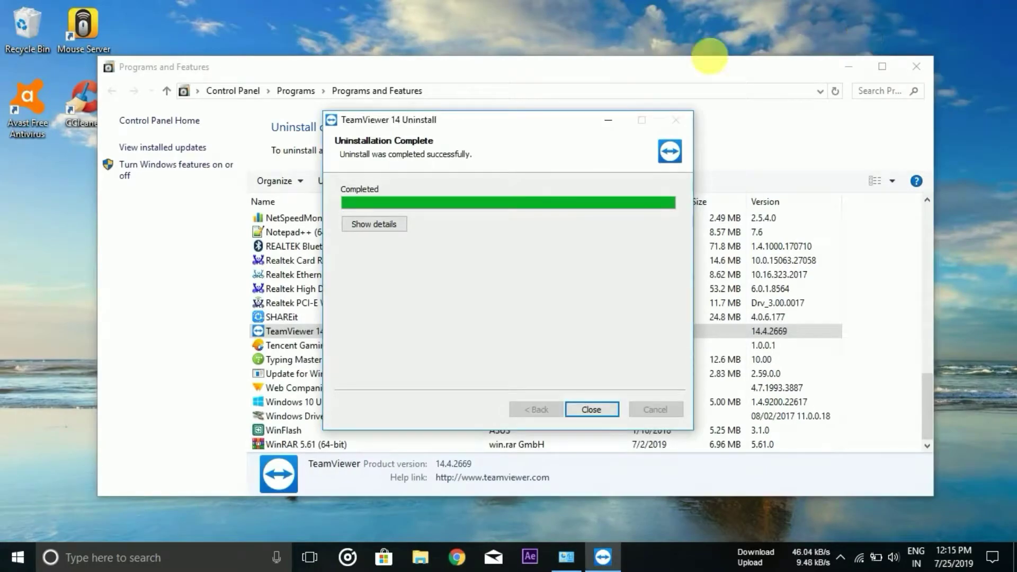
left_click(612, 119)
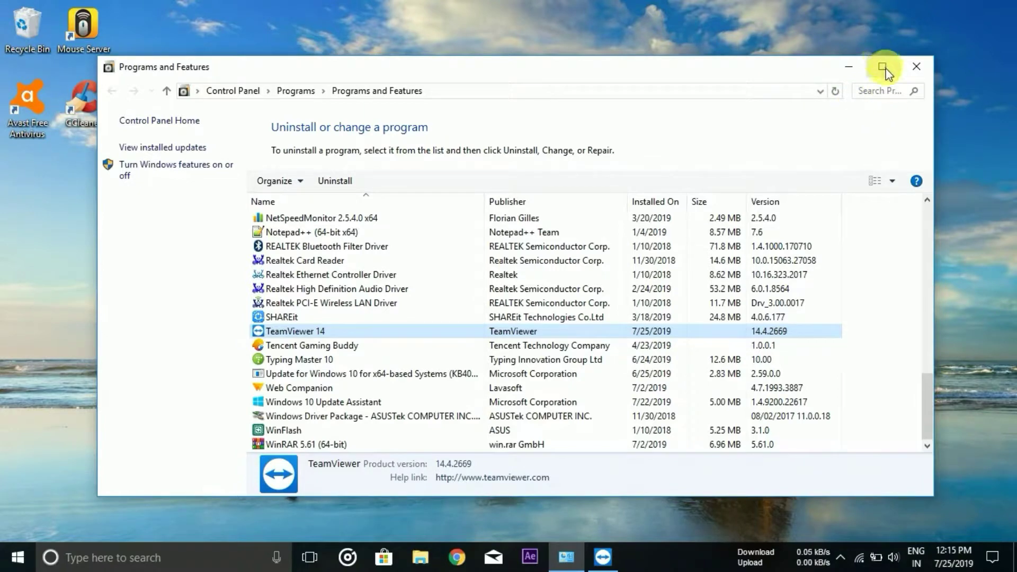
Close Programs and Features, check the hidden tray icons, and run TeamViewer_Setup from the desktop
left_click(916, 66)
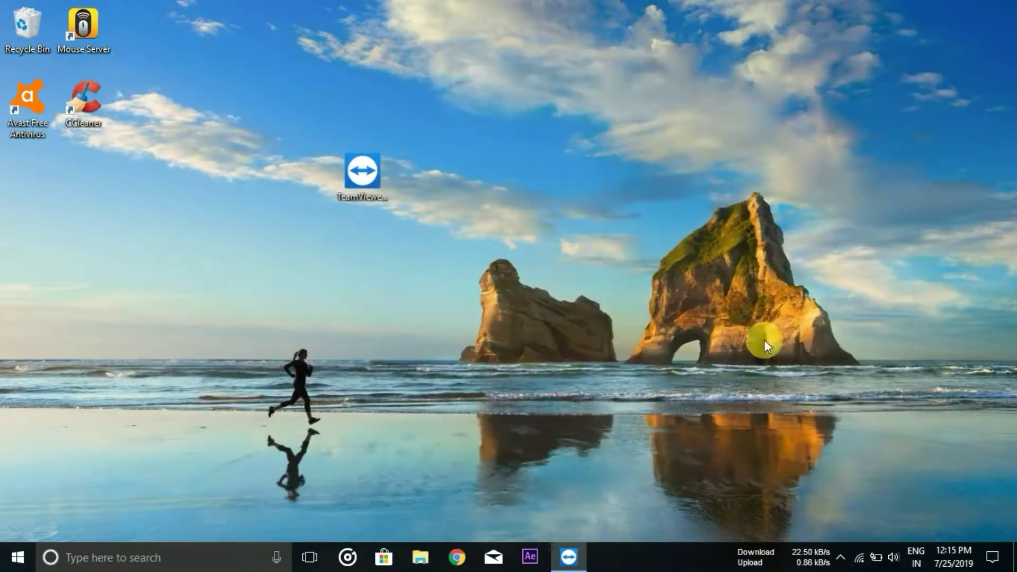
left_click(841, 558)
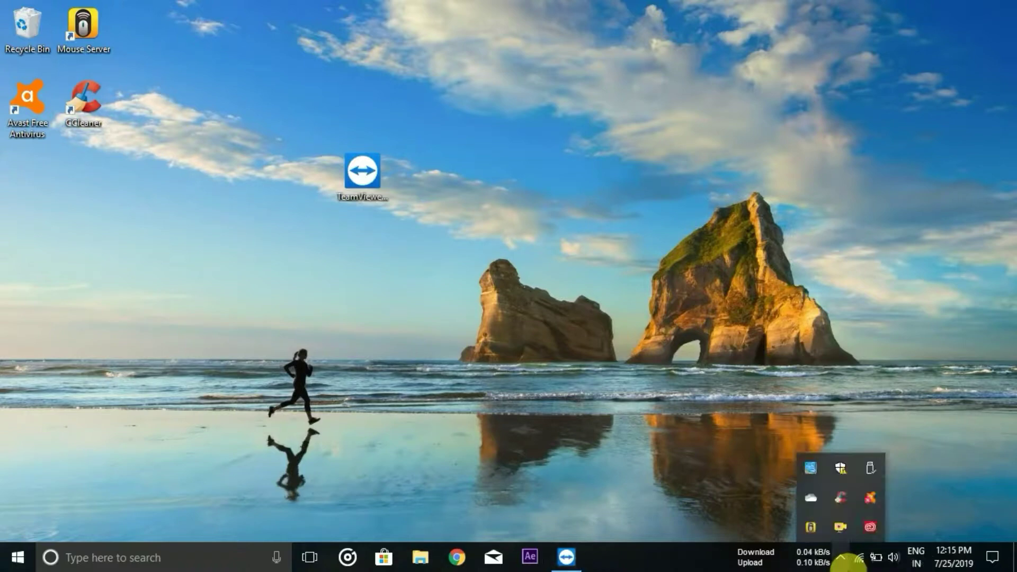
left_click(548, 481)
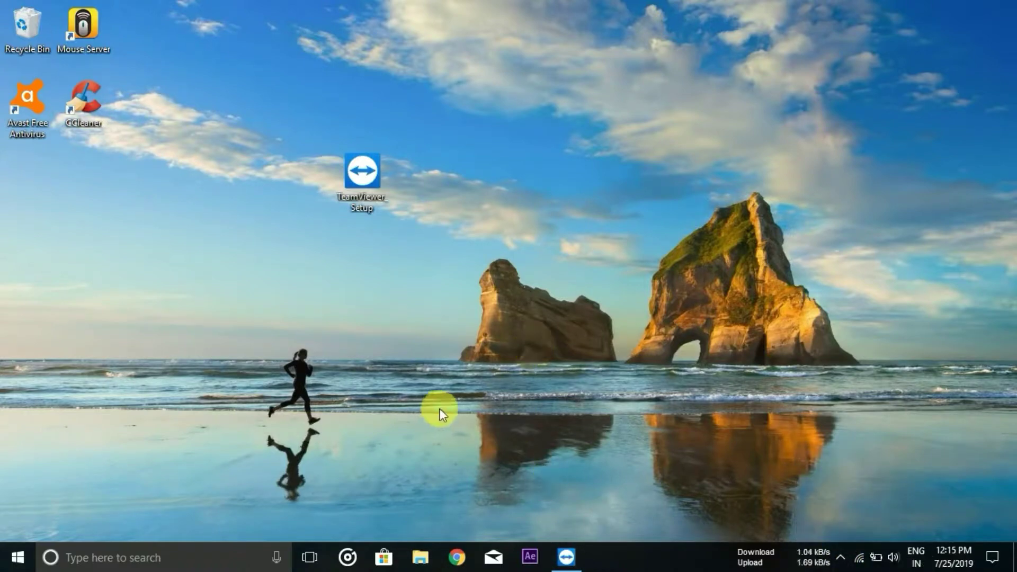
double_click(354, 210)
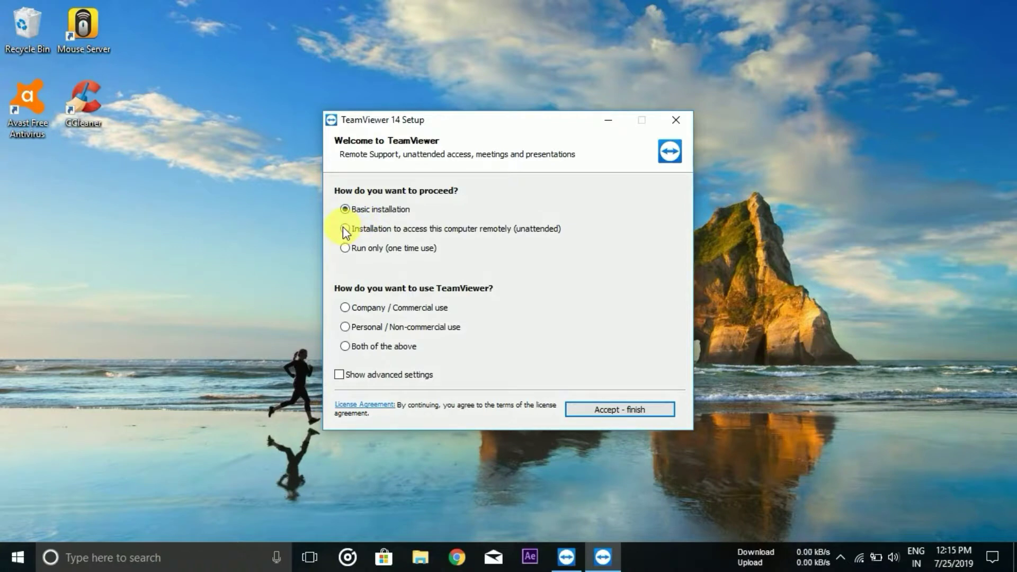
Choose unattended installation for both company and personal use, with advanced settings, and accept
left_click(342, 228)
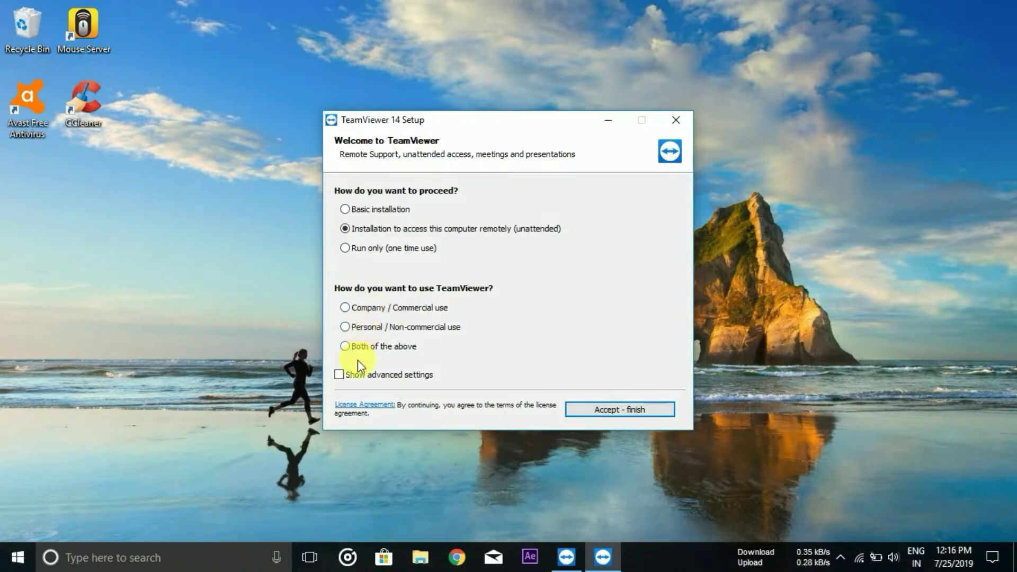
left_click(345, 345)
left_click(339, 375)
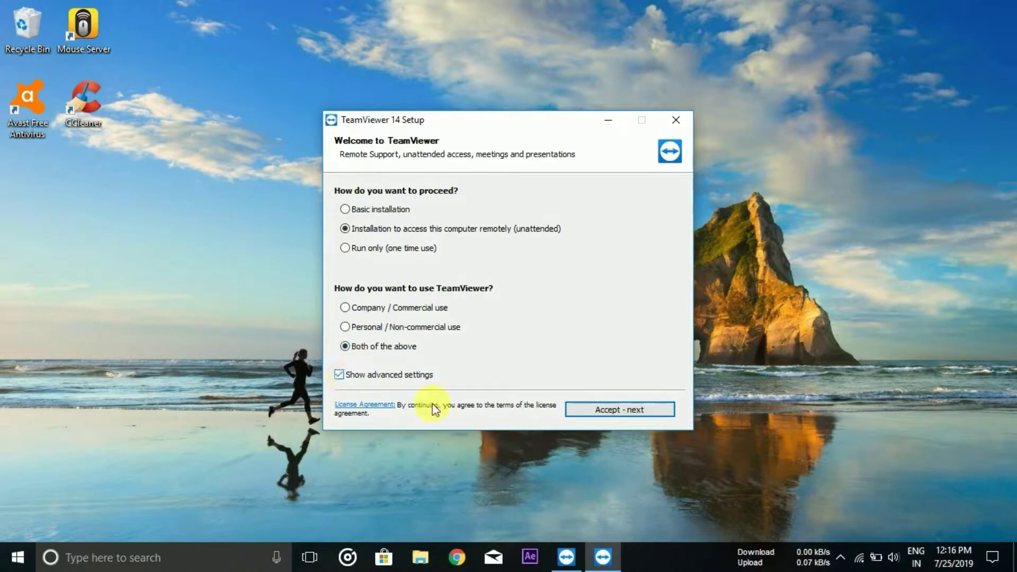
left_click(588, 409)
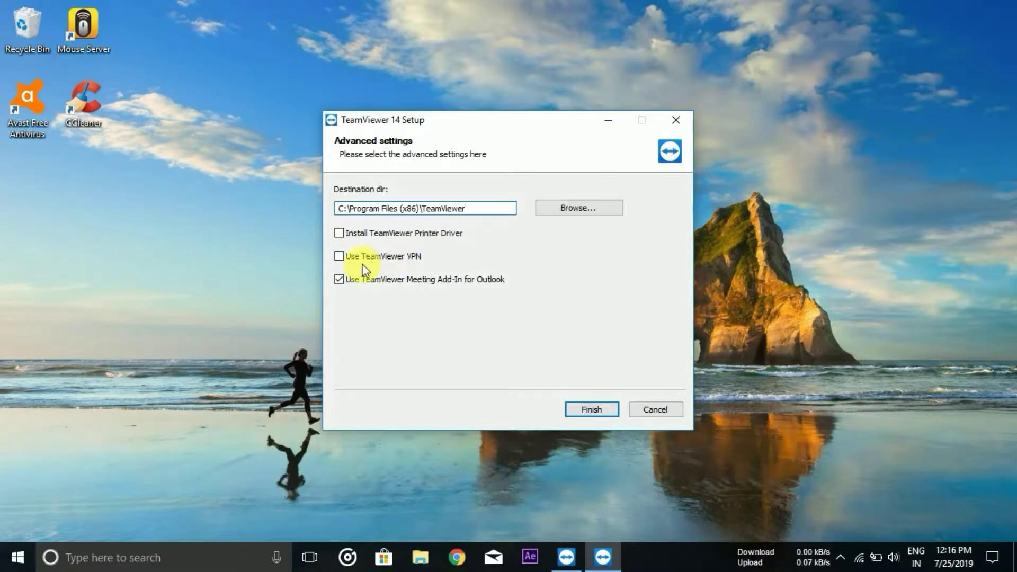
left_click(589, 414)
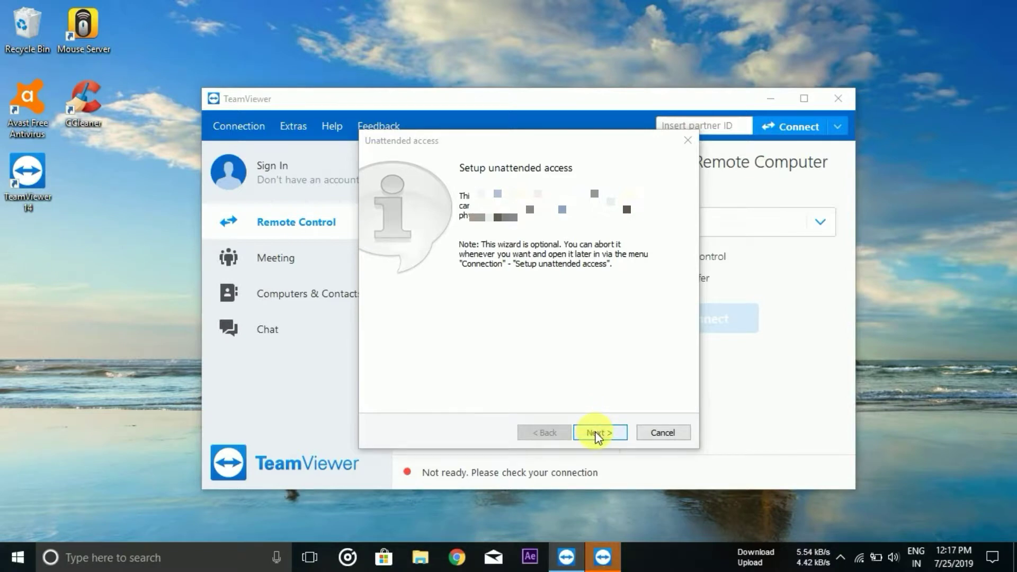
Advance the Unattended access wizard with Next, then close it to reach the main window
left_click(596, 434)
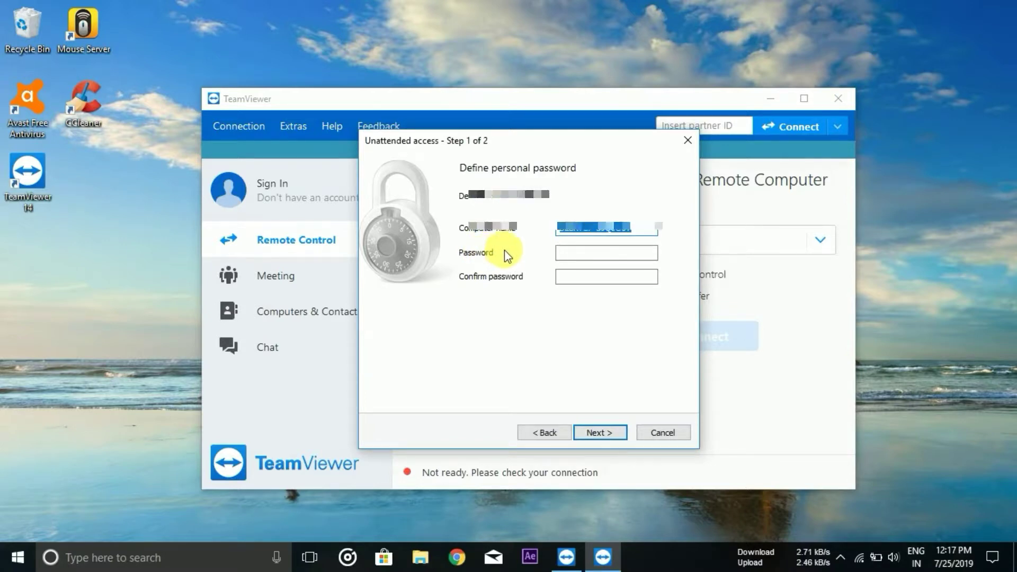
left_click(688, 140)
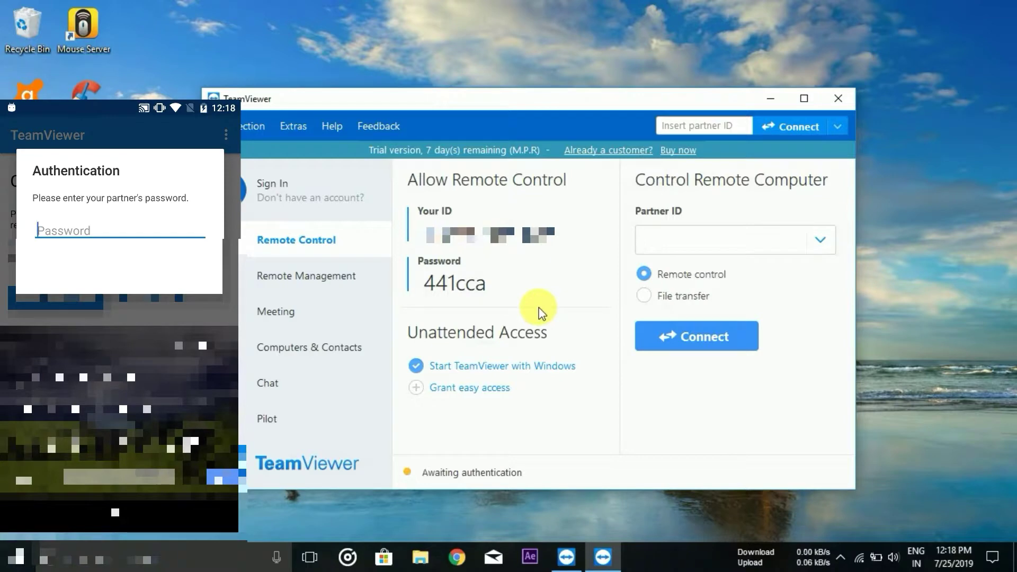
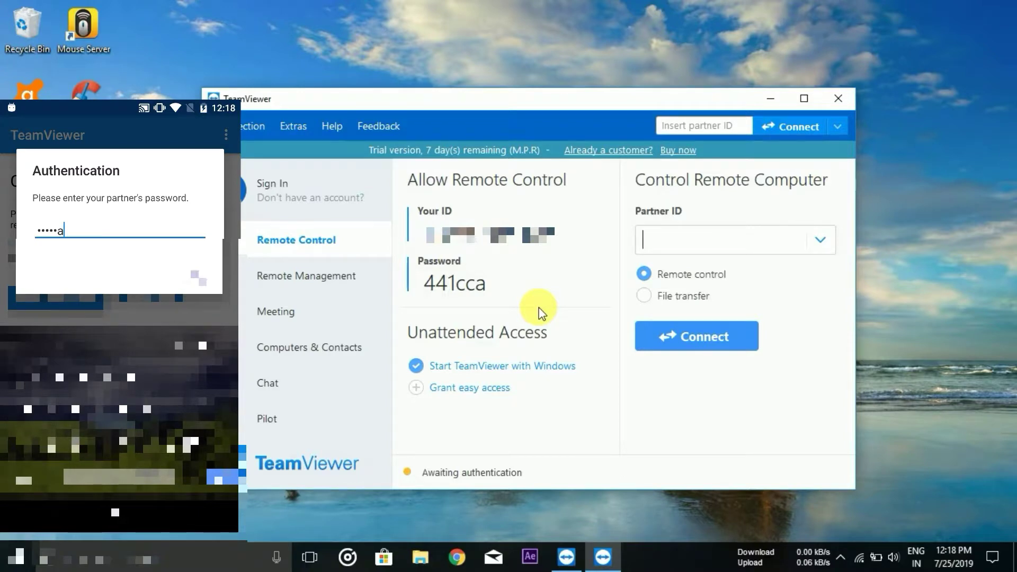
Enter the PC's TeamViewer session password on the phone and submit it to connect
key("Return")
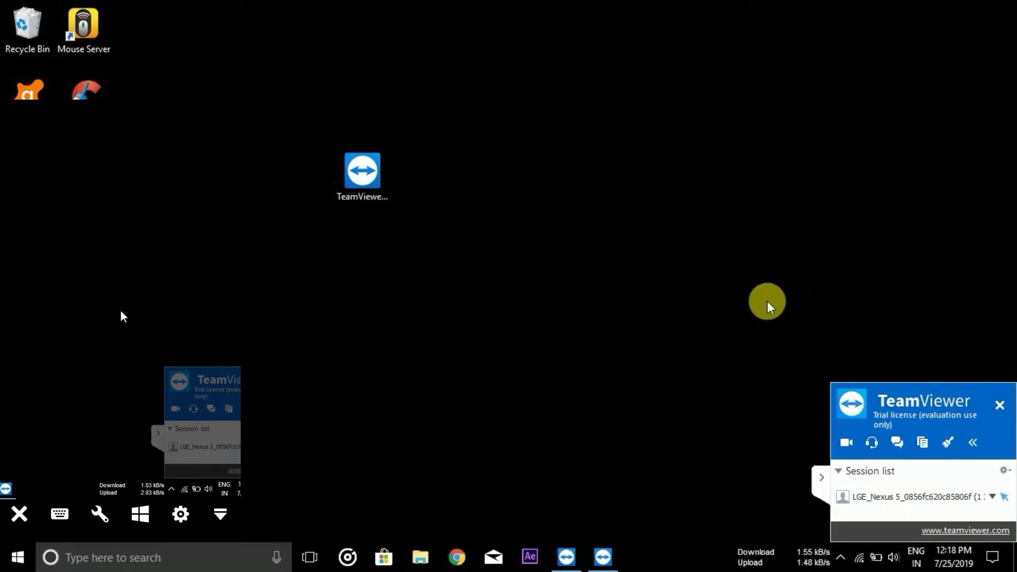
Hide, restore, collapse and expand the session panel, finally tucking it at the right edge
left_click(821, 477)
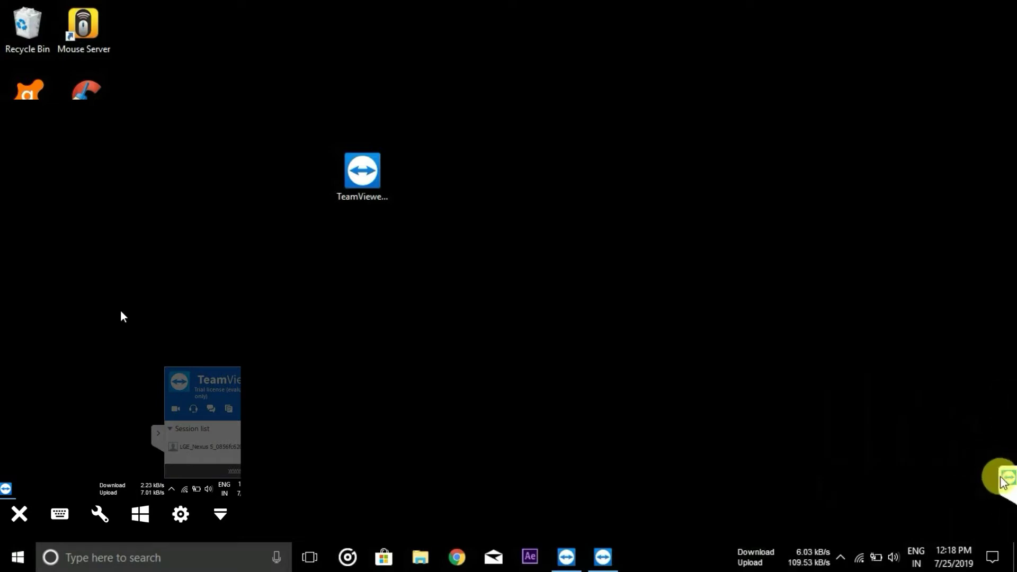
left_click(1009, 476)
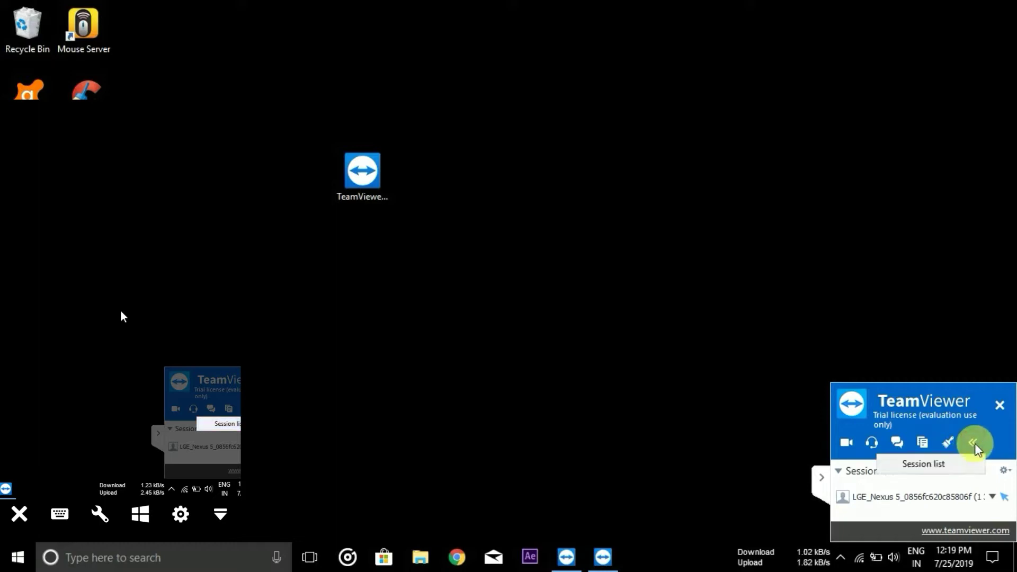
left_click(850, 473)
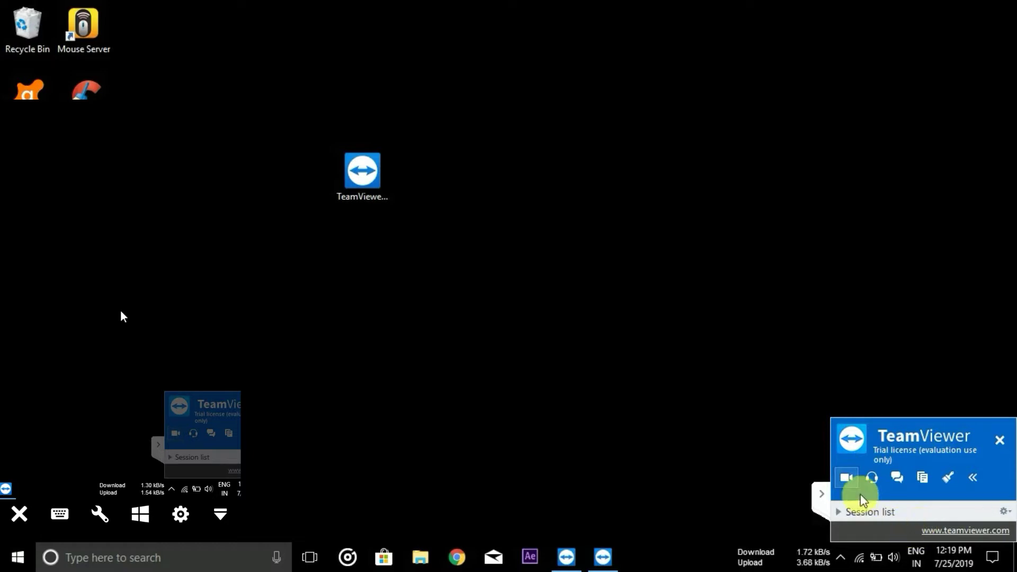
left_click(854, 511)
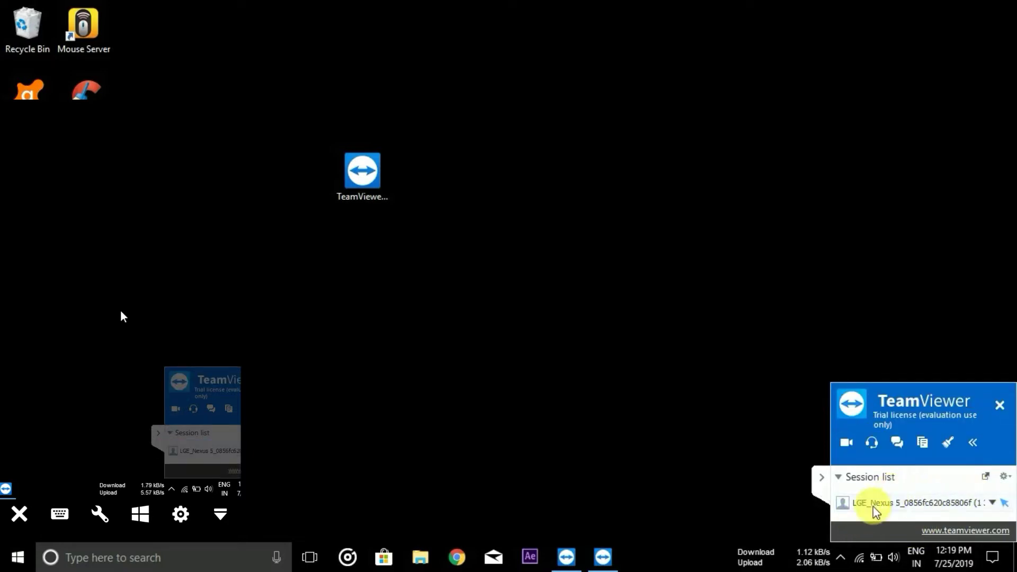
left_click(822, 479)
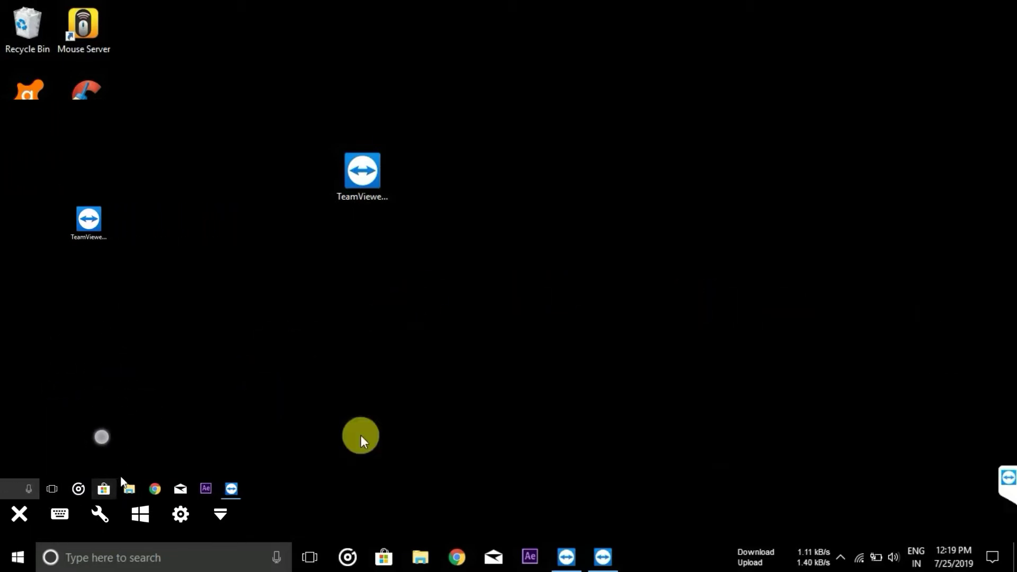
left_click(416, 560)
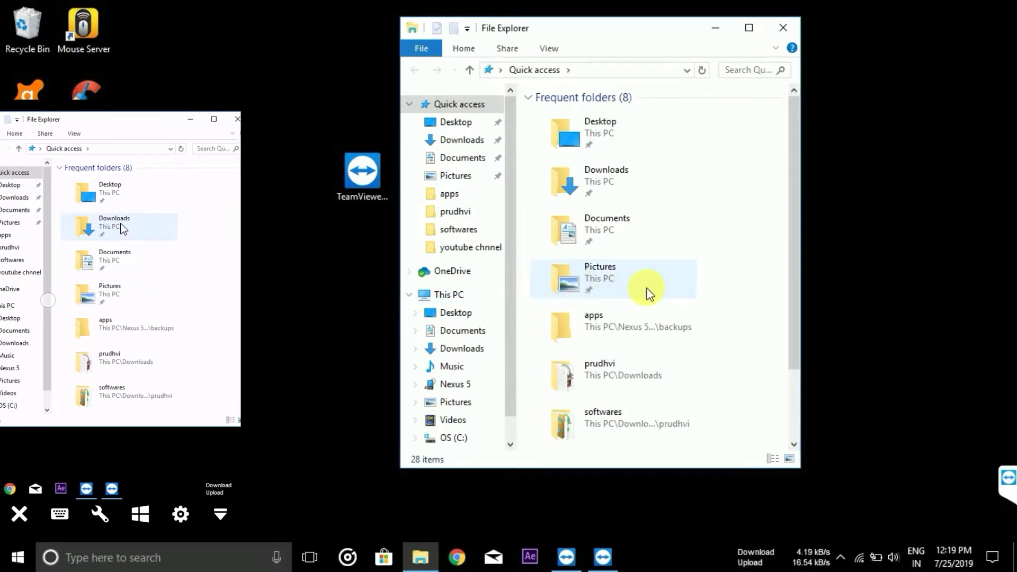
double_click(600, 136)
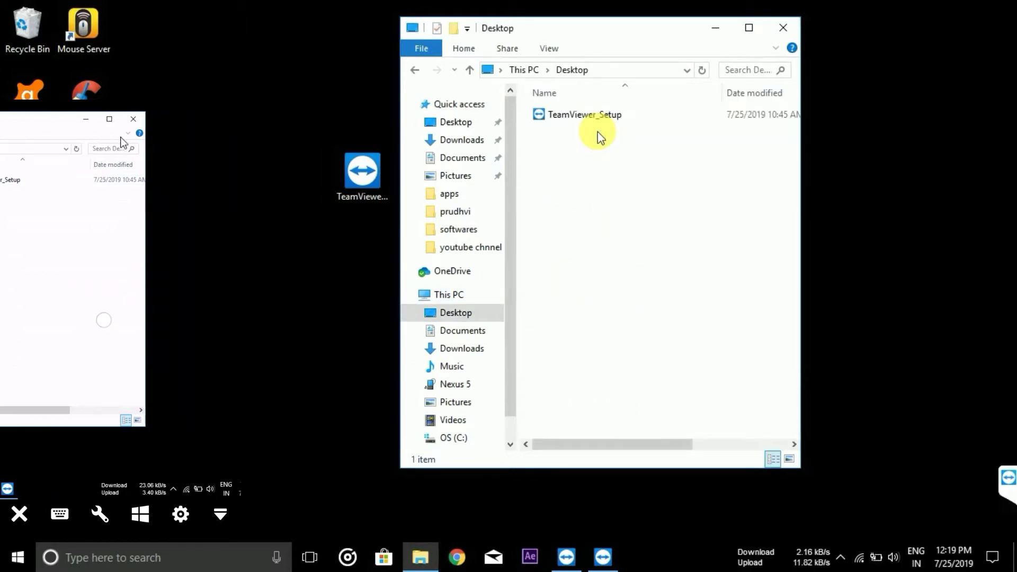
left_click(775, 26)
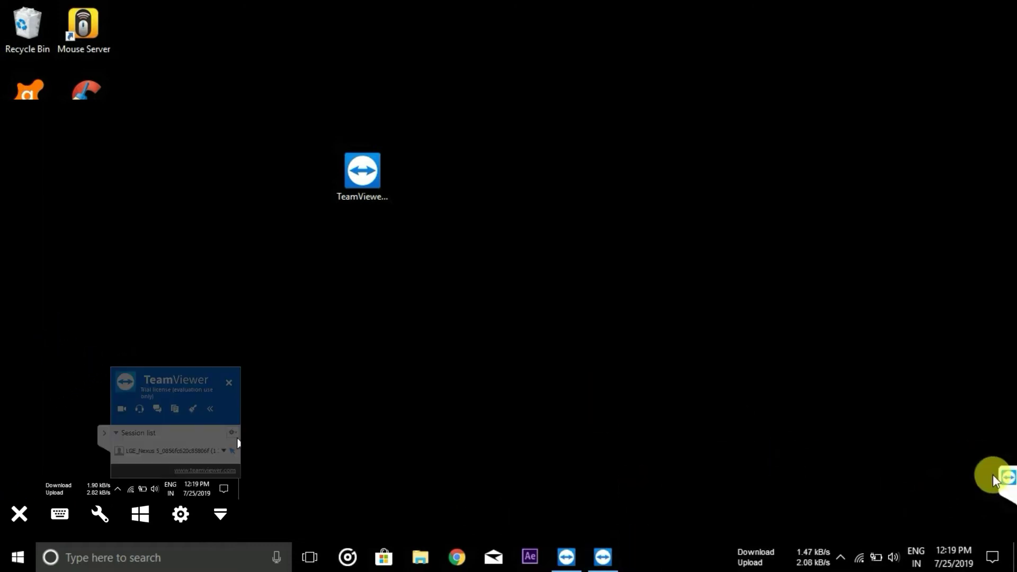
Close all remote connections from the session panel and dismiss the Sponsored session notice
left_click(1008, 477)
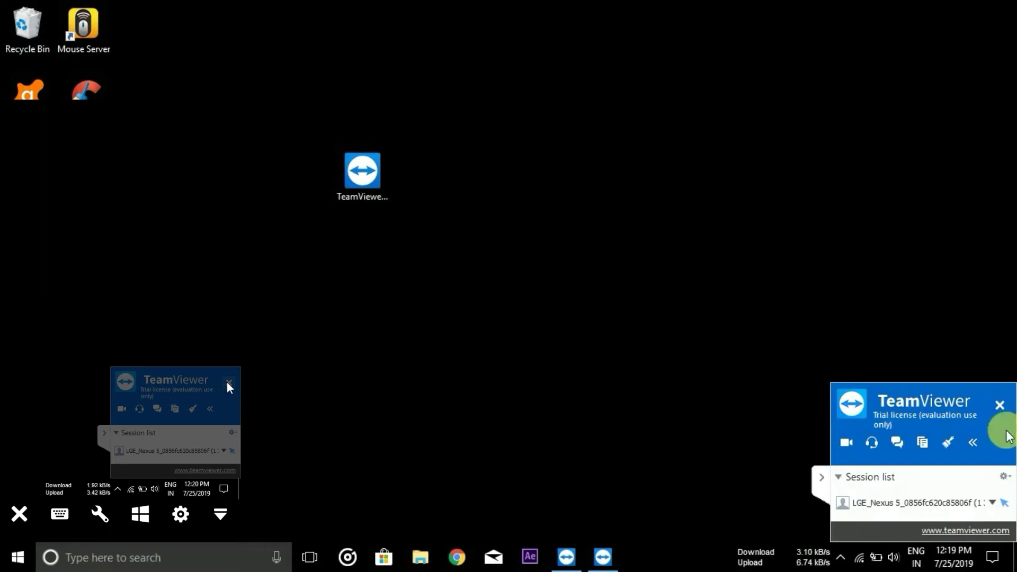
left_click(999, 407)
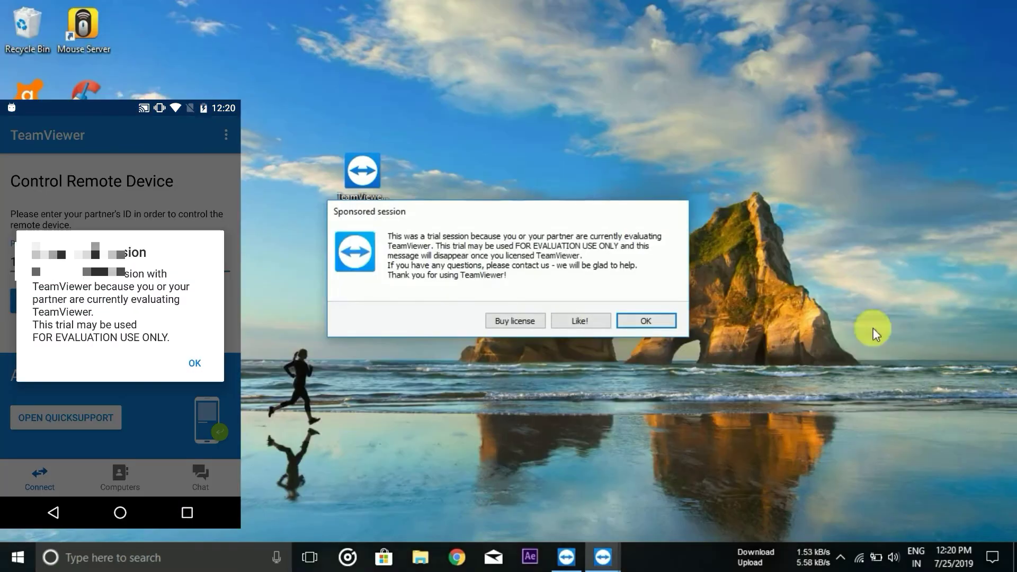
left_click(635, 321)
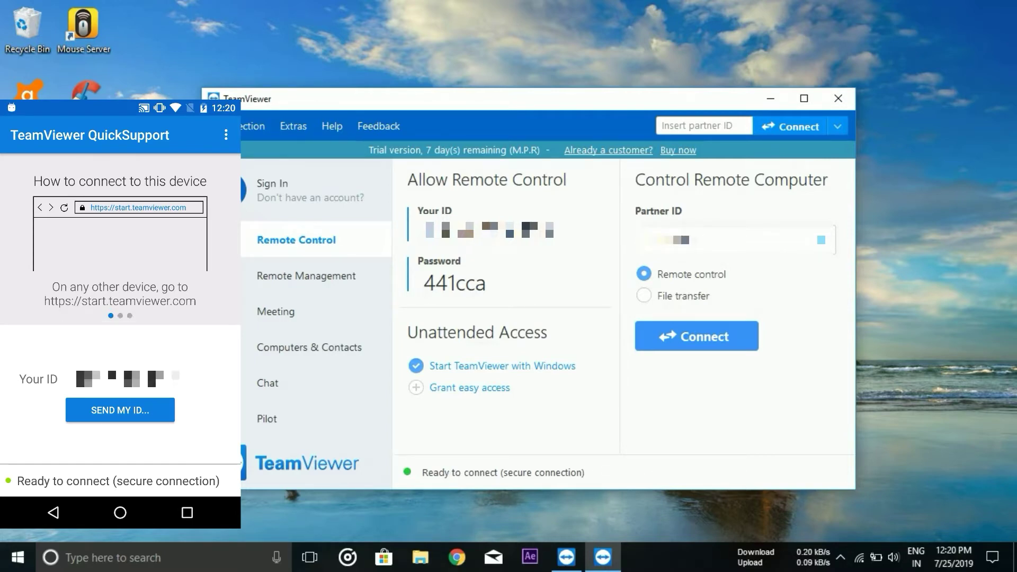
Connect to the Nexus 5 by its ID, test taps and a swipe, then close its screen view
left_click(676, 246)
key("Return")
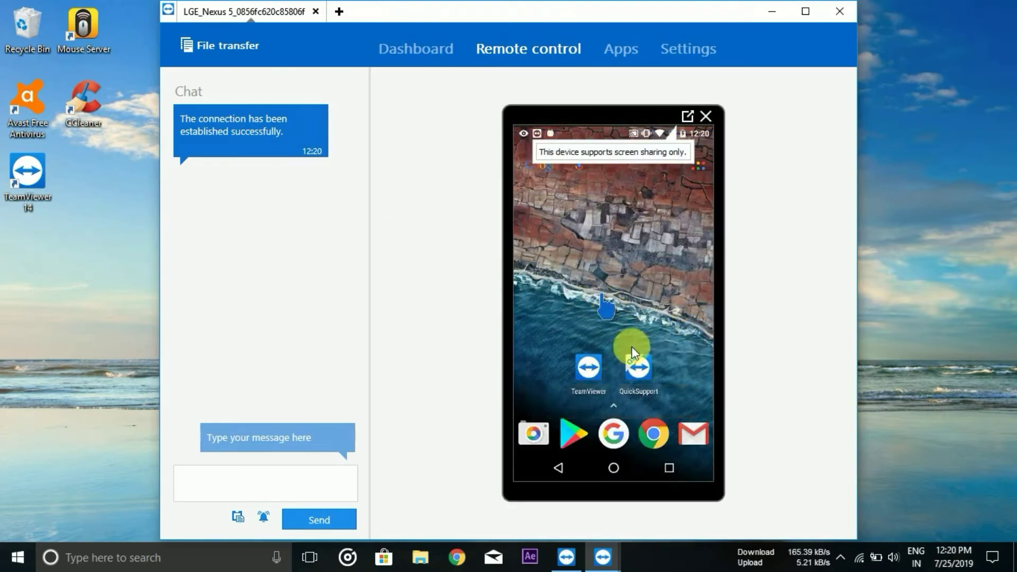
left_click(617, 434)
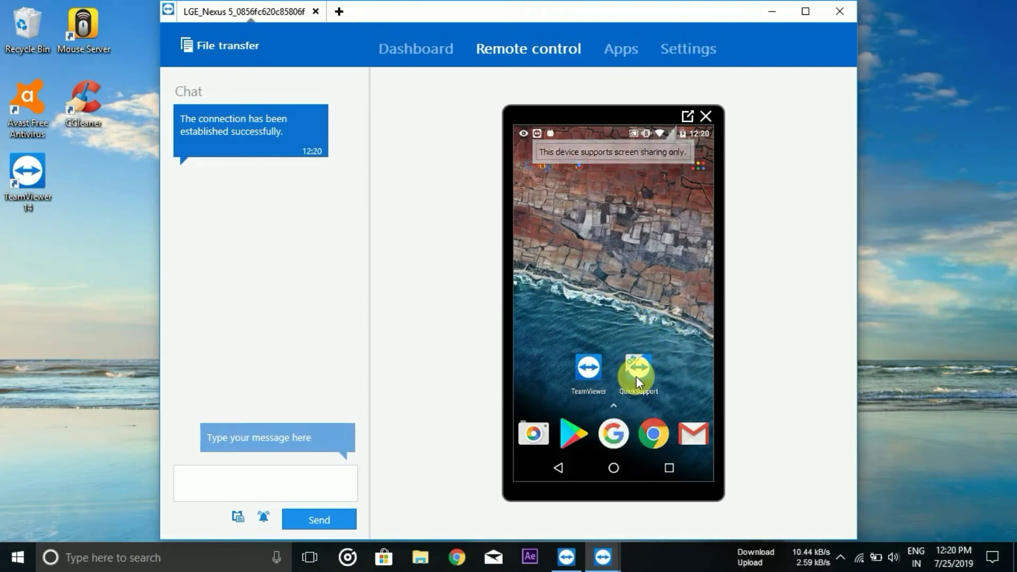
left_click(592, 377)
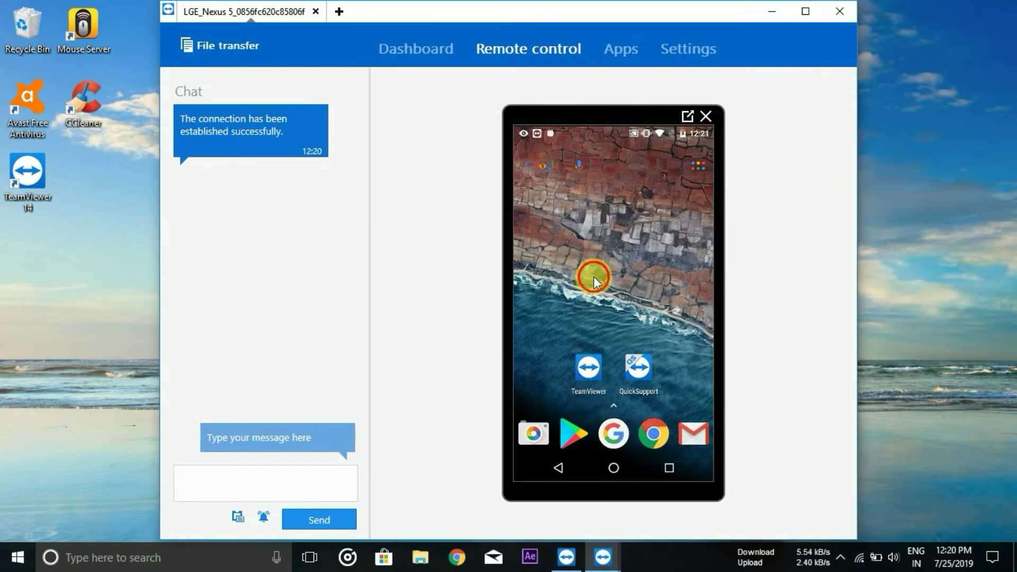
left_click_drag(593, 131, 597, 227)
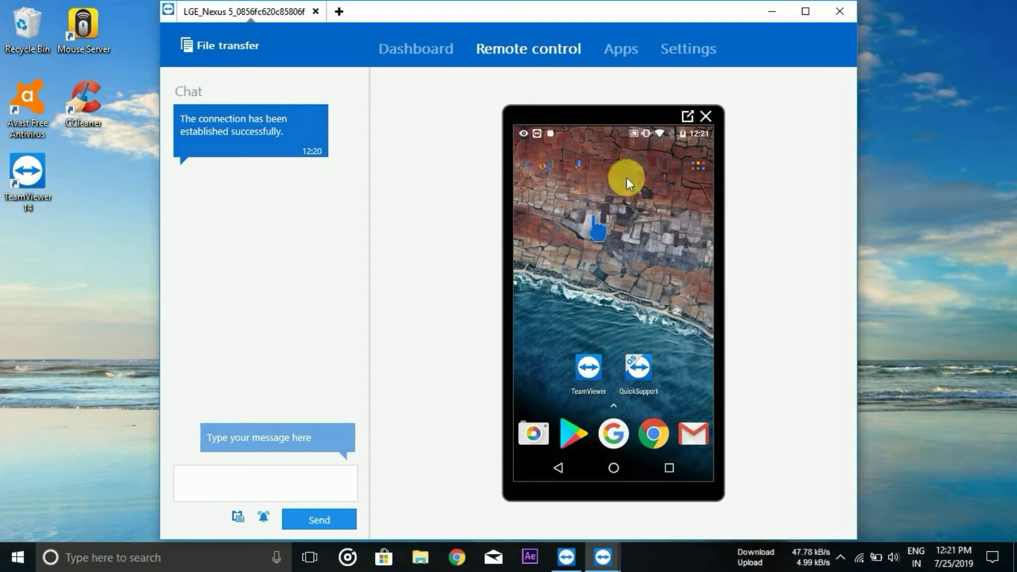
left_click(705, 116)
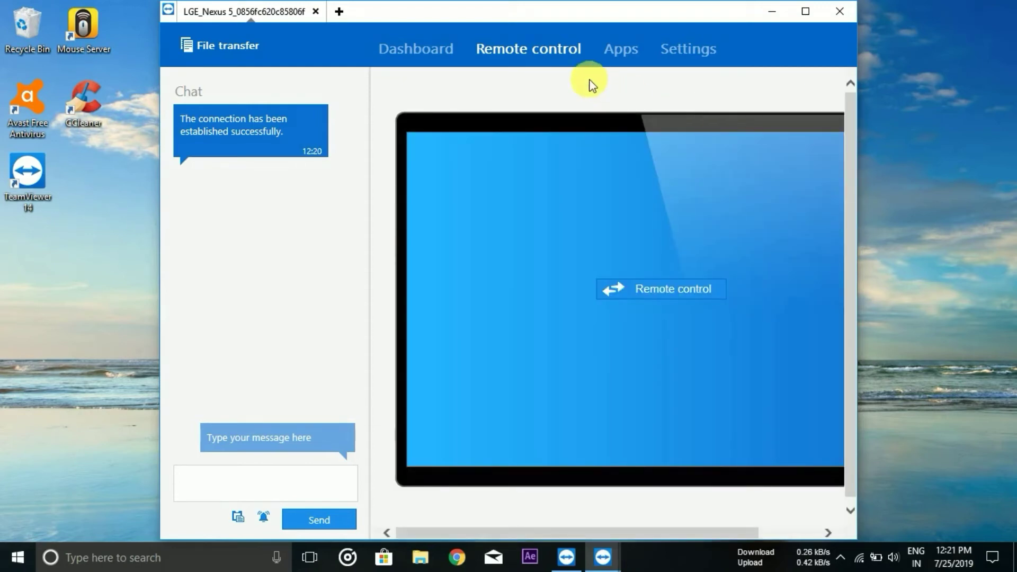
End the phone session and look at the Remote Management section
left_click(316, 12)
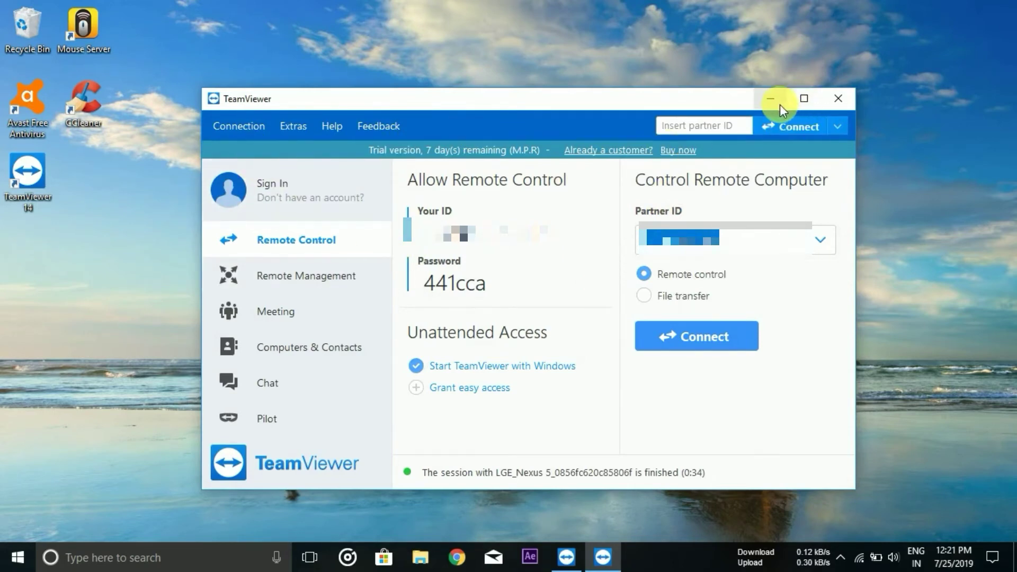
mouse_move(551, 279)
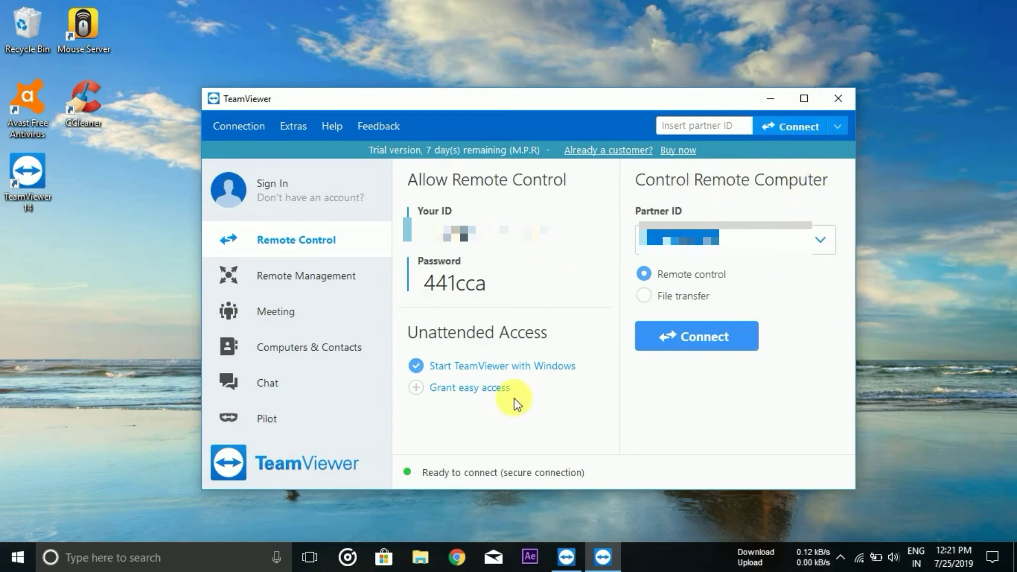
left_click(367, 282)
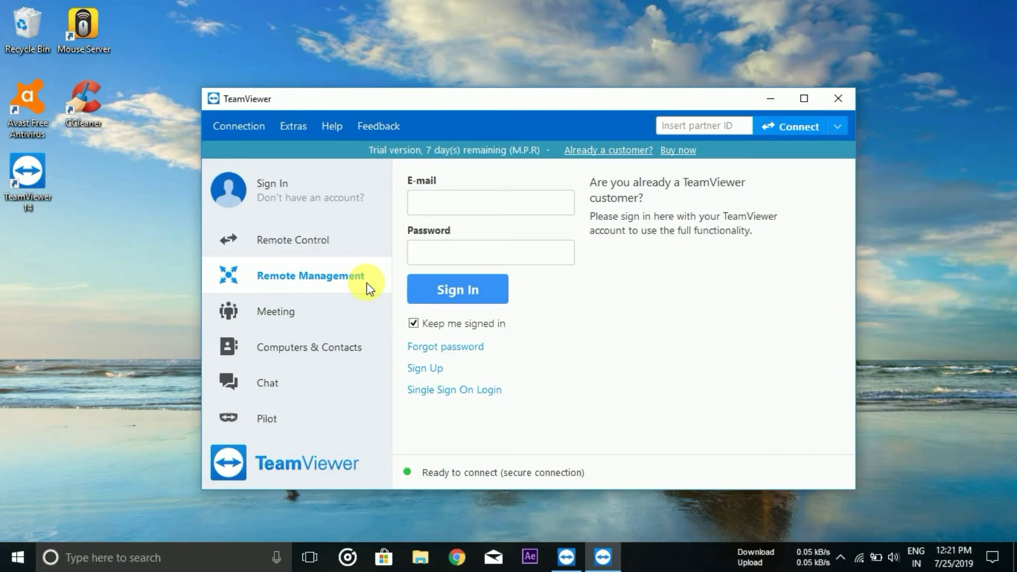
Browse Meeting, Computers & Contacts and Chat, finishing on the Pilot remote assistance page
left_click(351, 308)
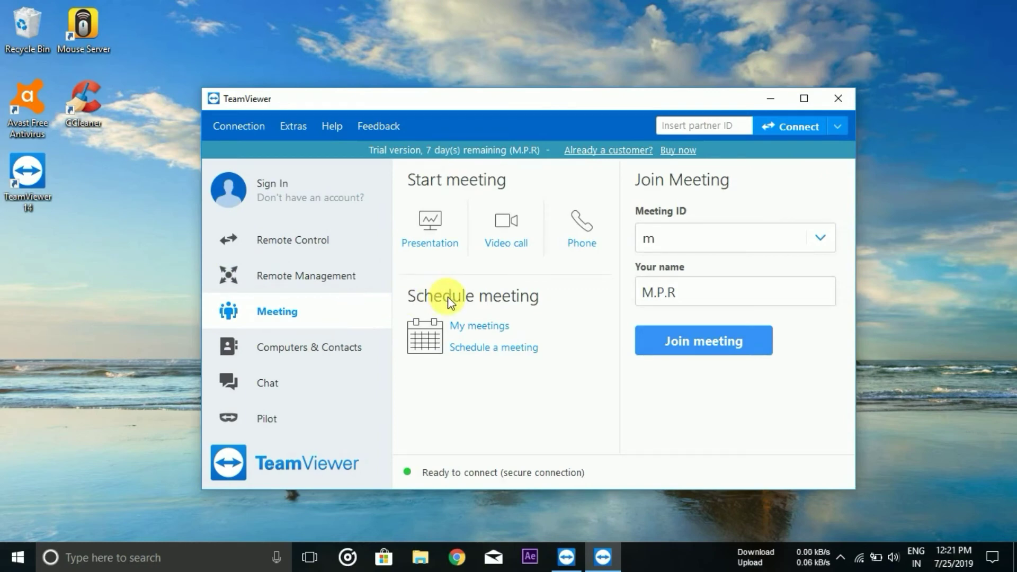
left_click(316, 356)
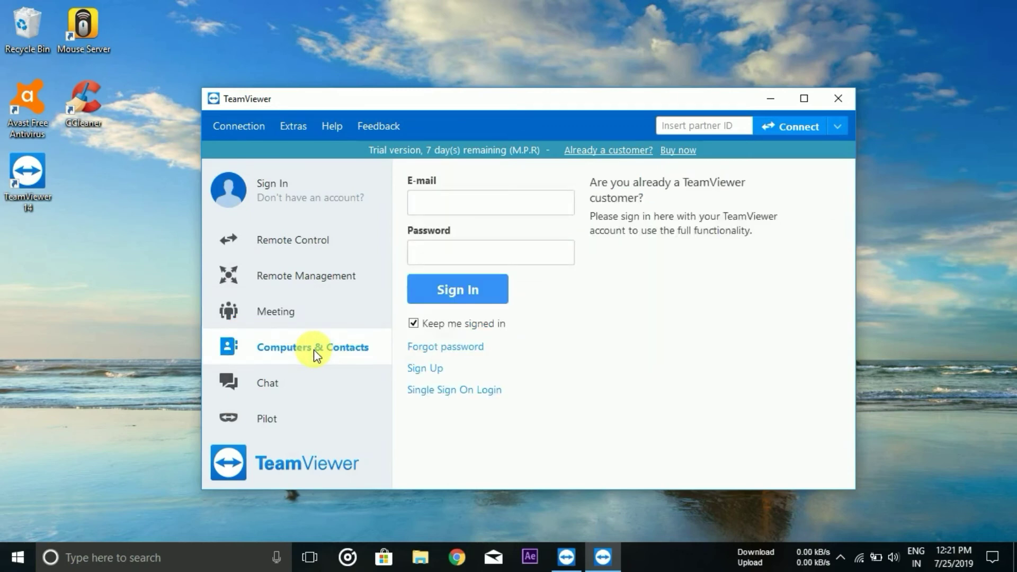
left_click(306, 383)
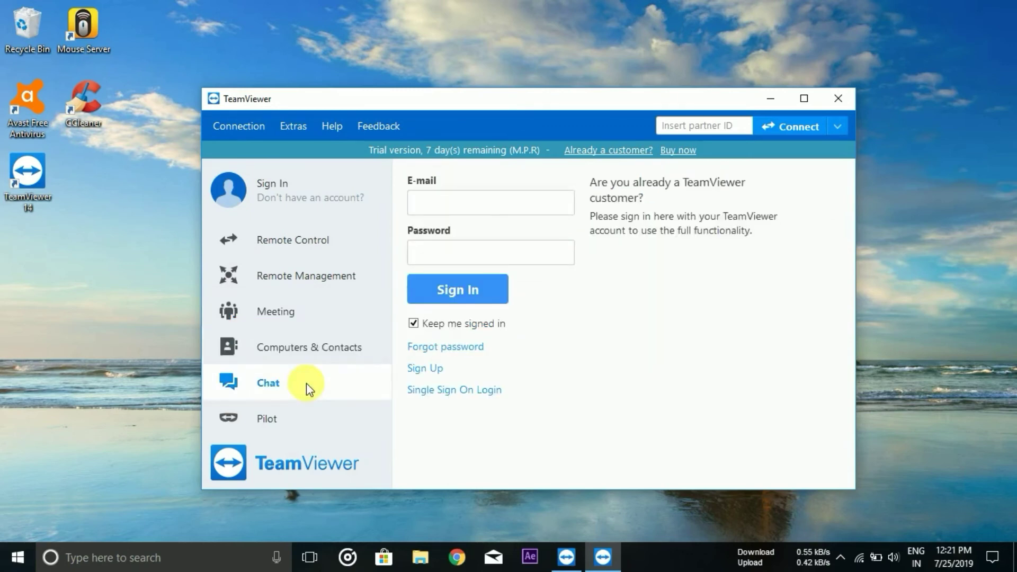
left_click(300, 415)
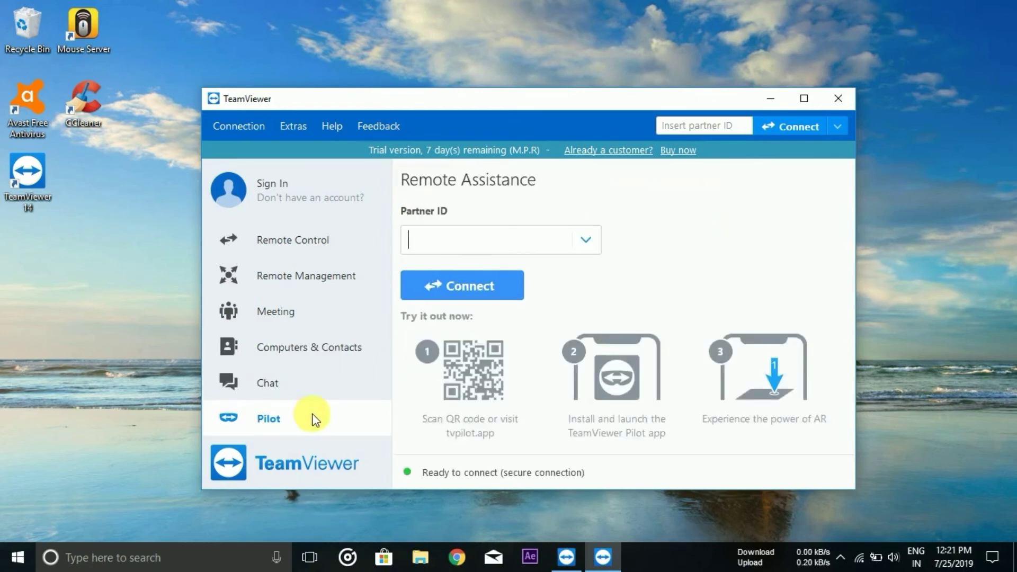